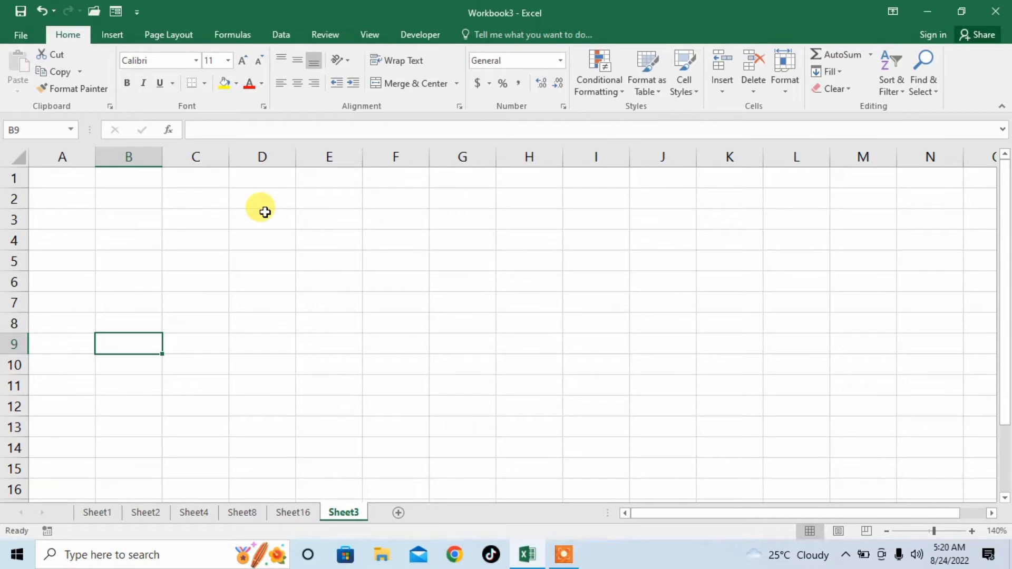
# Step: Enter the number 1 in cell D2 on Sheet3
pyautogui.click(260, 206)
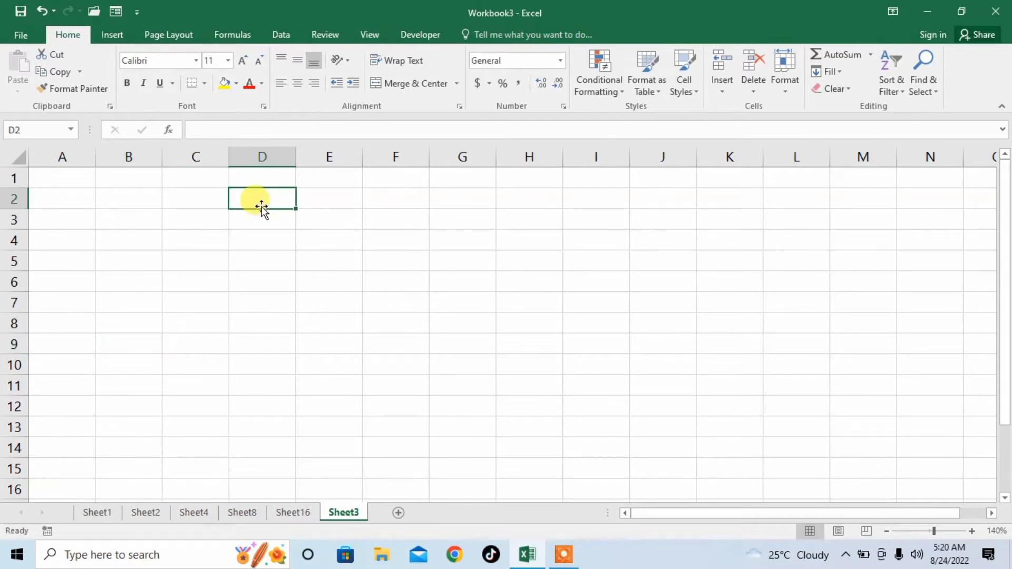
pyautogui.doubleClick(261, 204)
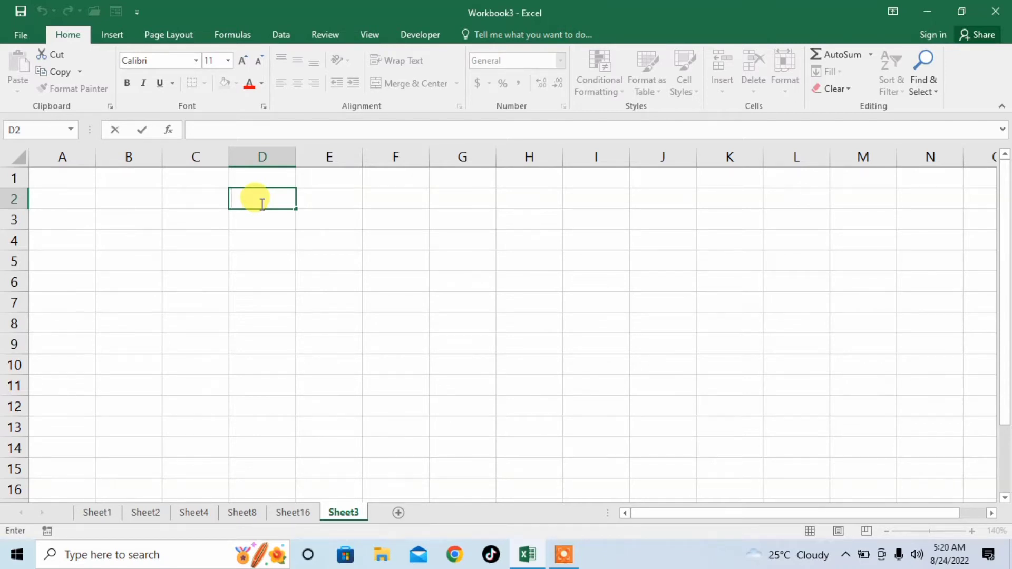
pyautogui.write('1')
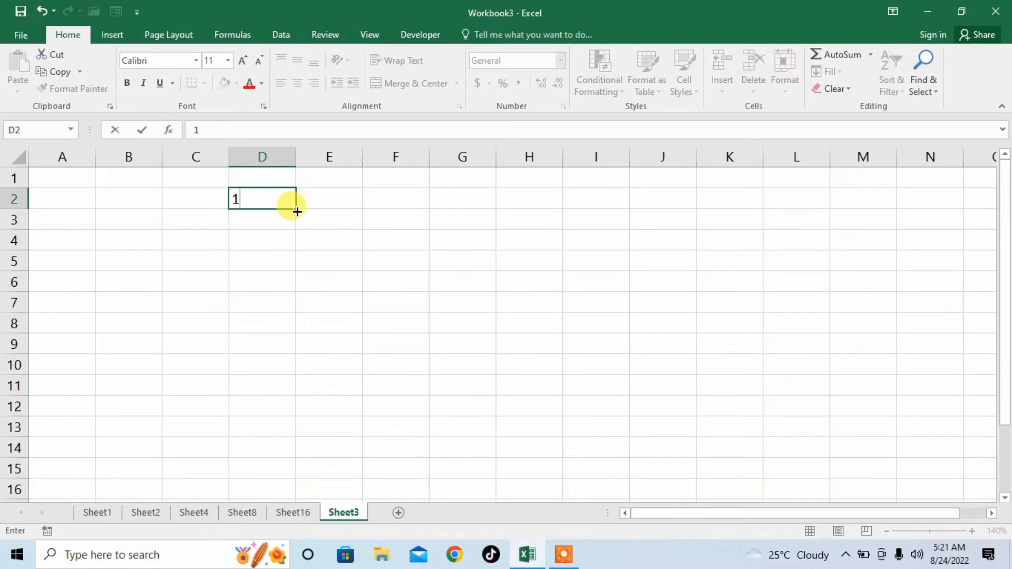
# Step: Extend D2 down to D12 as a Fill Series numbering 1 through 11
pyautogui.moveTo(297, 211); pyautogui.dragTo(287, 412)
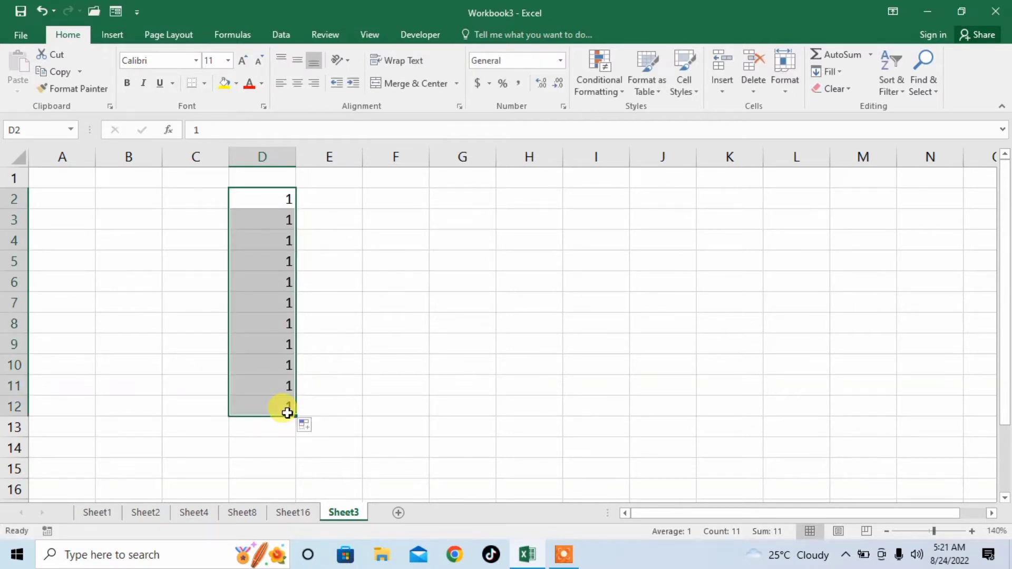
pyautogui.click(316, 428)
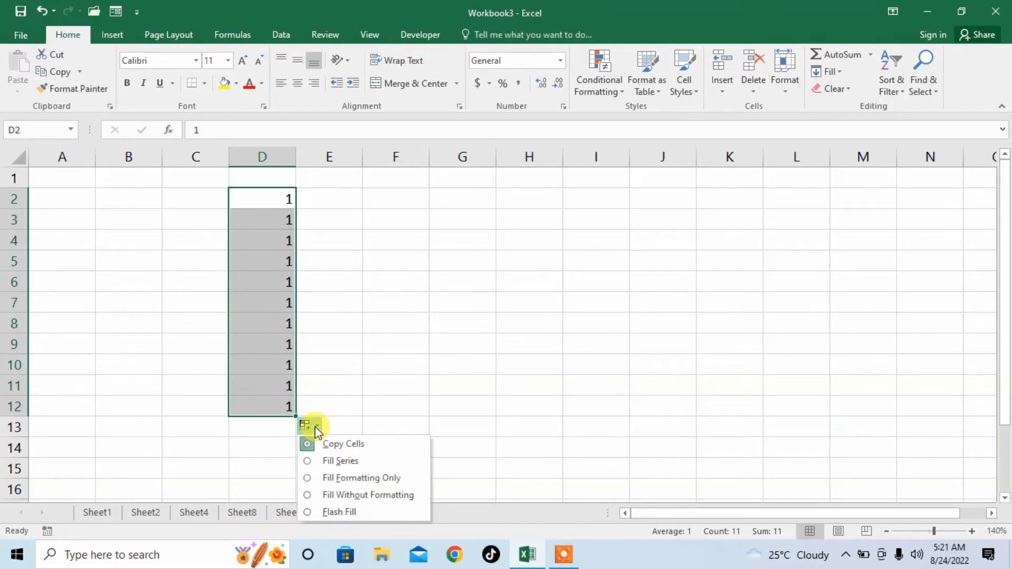
pyautogui.click(304, 461)
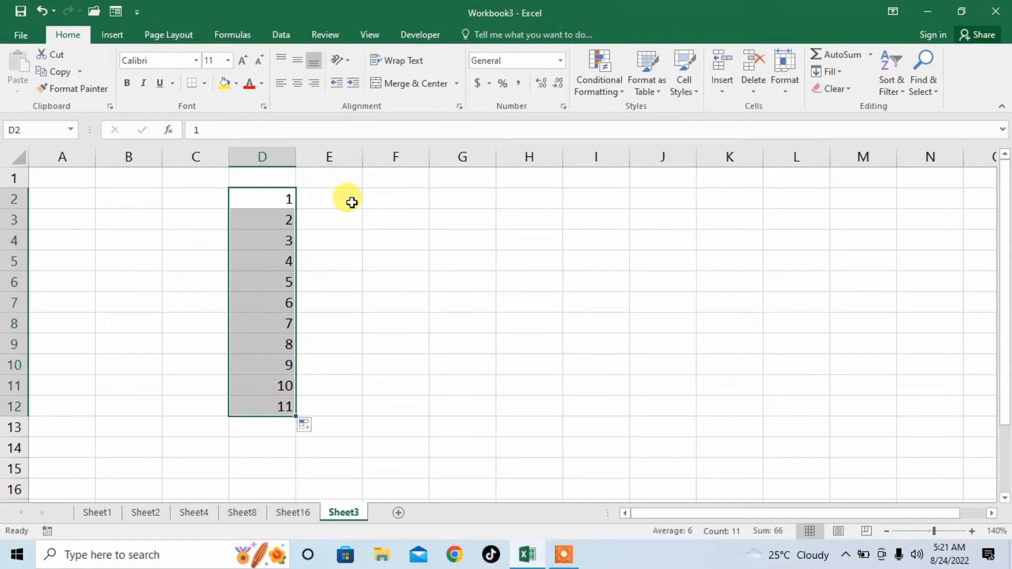
pyautogui.click(400, 204)
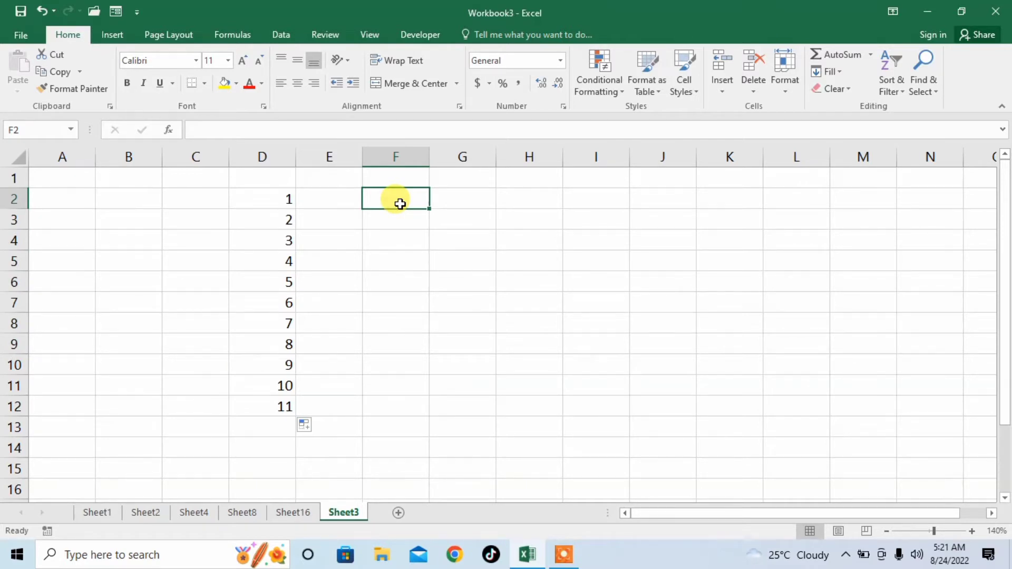
# Step: Enter 2009 in F2 and fill it down to F12 as the years 2009–2019
pyautogui.write('200')
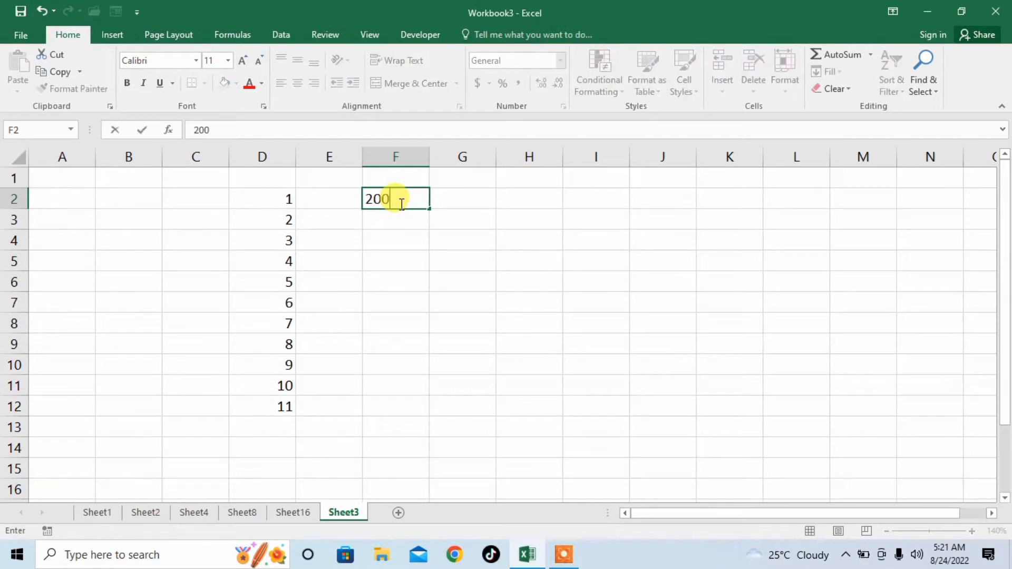
pyautogui.write('9')
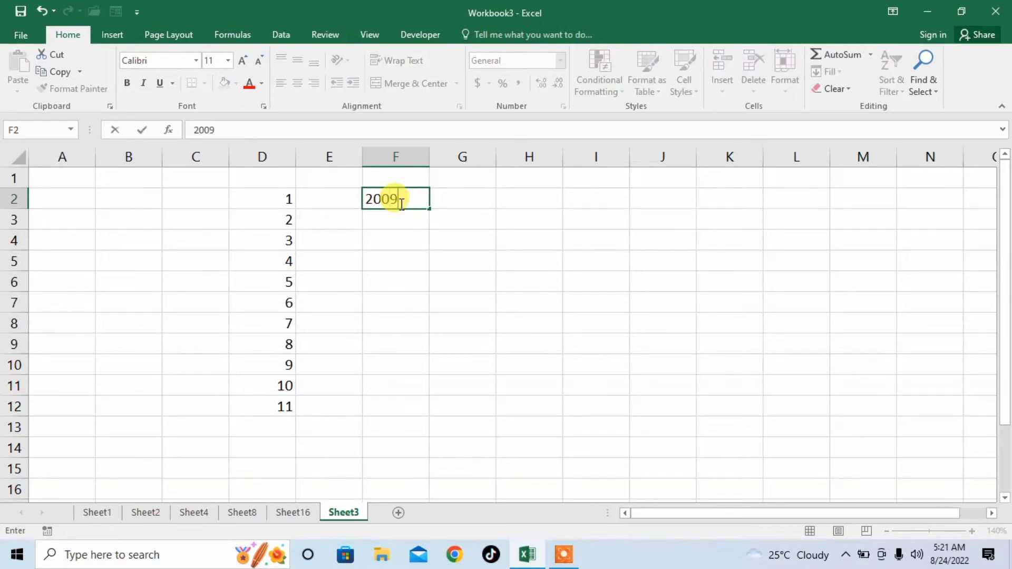
pyautogui.click(431, 209)
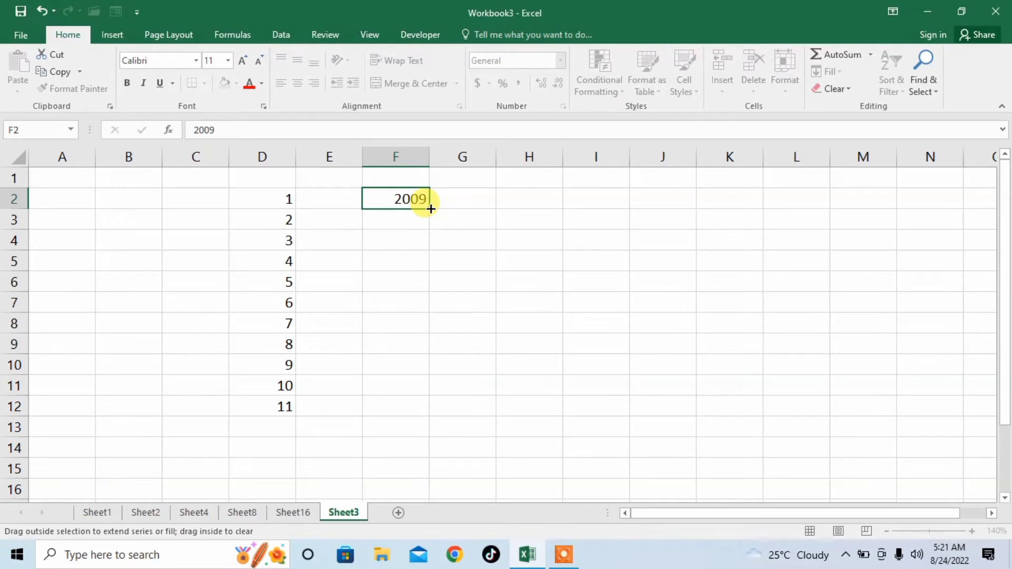
pyautogui.moveTo(431, 209); pyautogui.dragTo(419, 409)
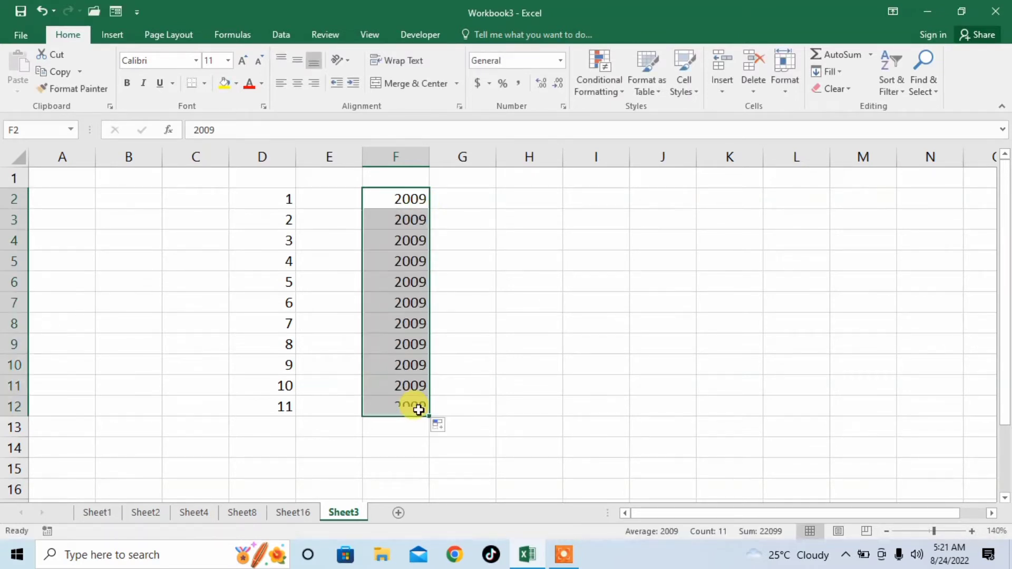
pyautogui.click(451, 425)
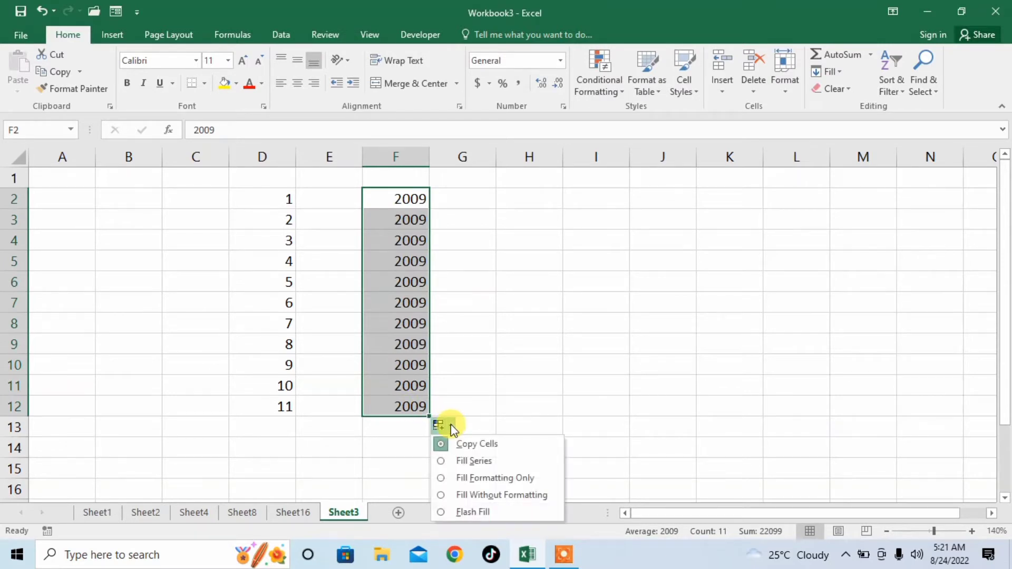
pyautogui.click(441, 461)
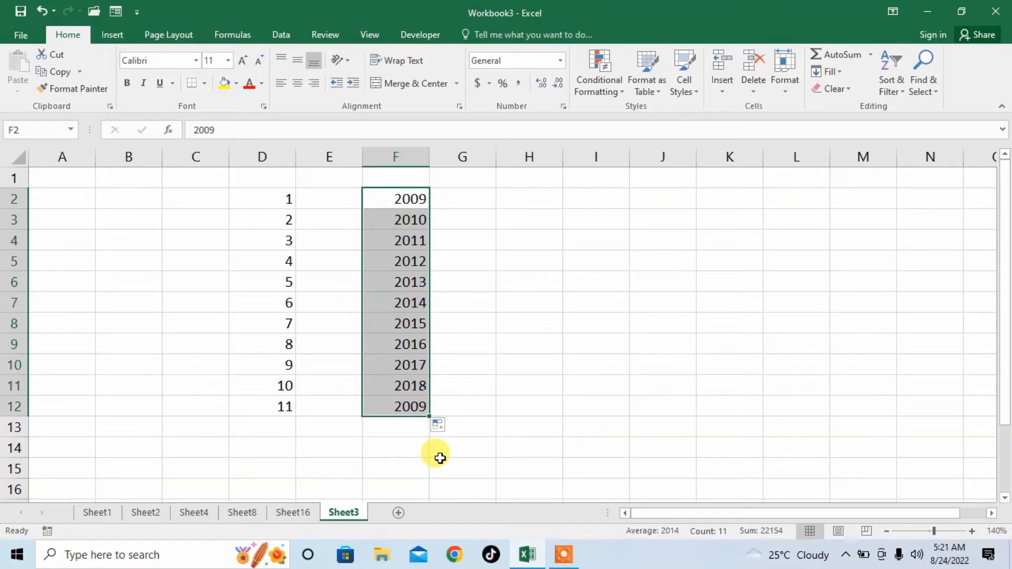
pyautogui.click(490, 196)
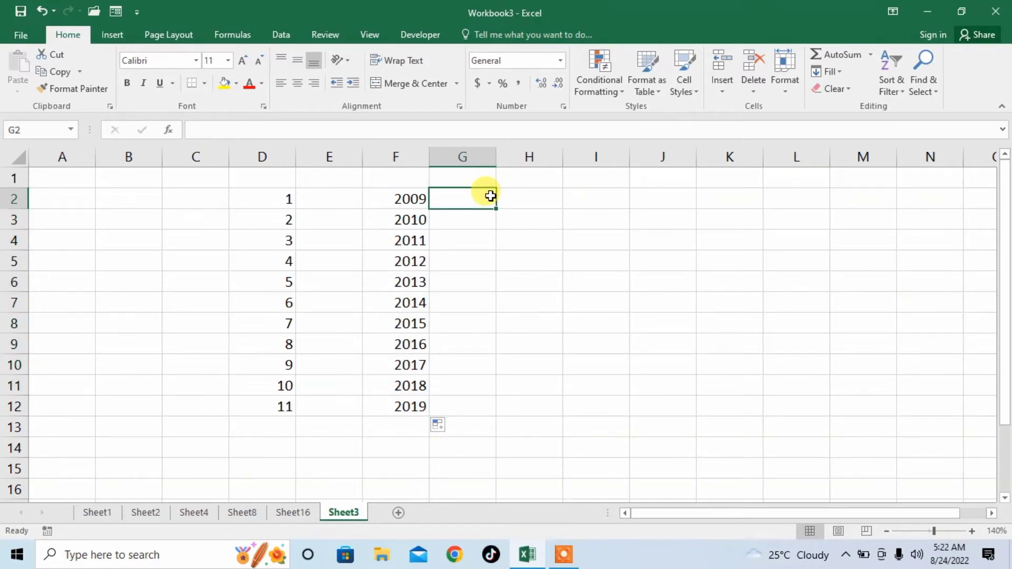
pyautogui.click(501, 197)
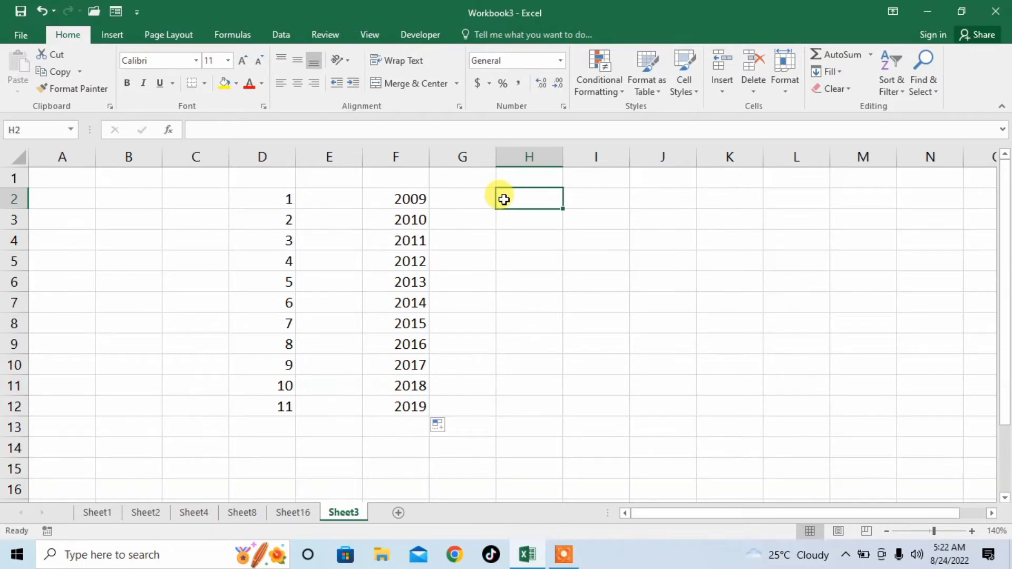
# Step: Start H2 with Monday and J2 with January, extending both down to row 12
pyautogui.write('Monday')
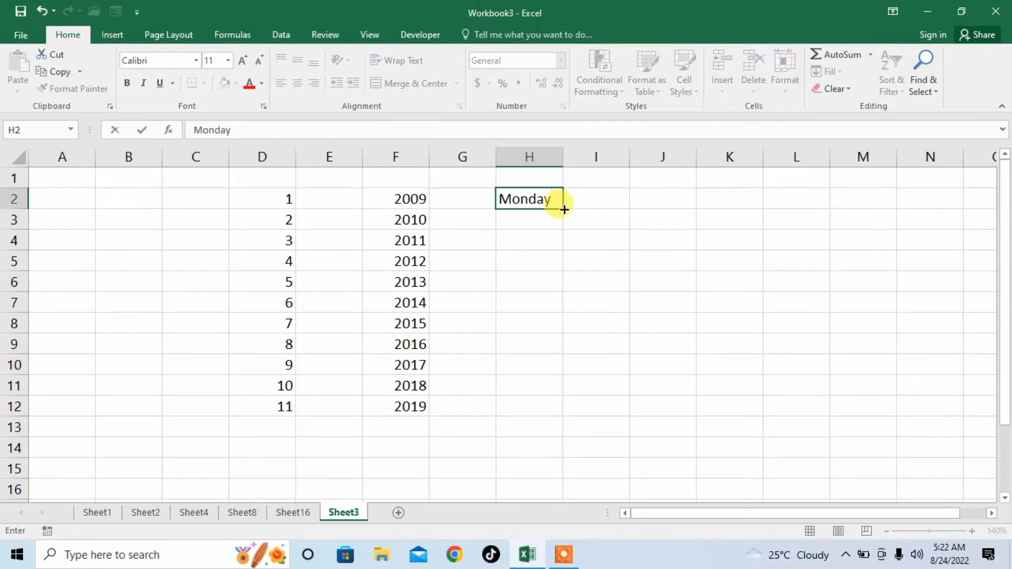
pyautogui.moveTo(564, 210); pyautogui.dragTo(543, 411)
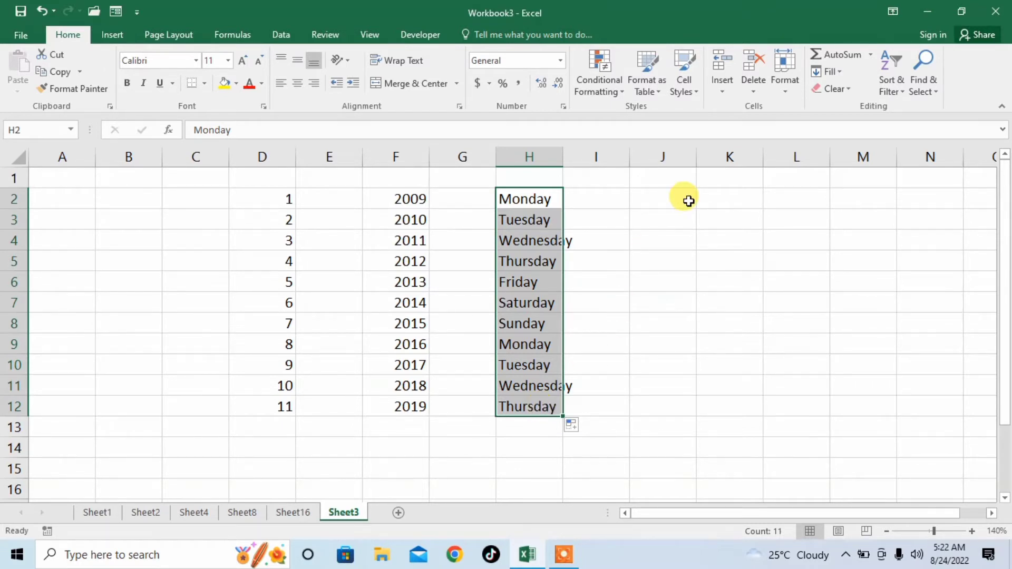
pyautogui.click(669, 199)
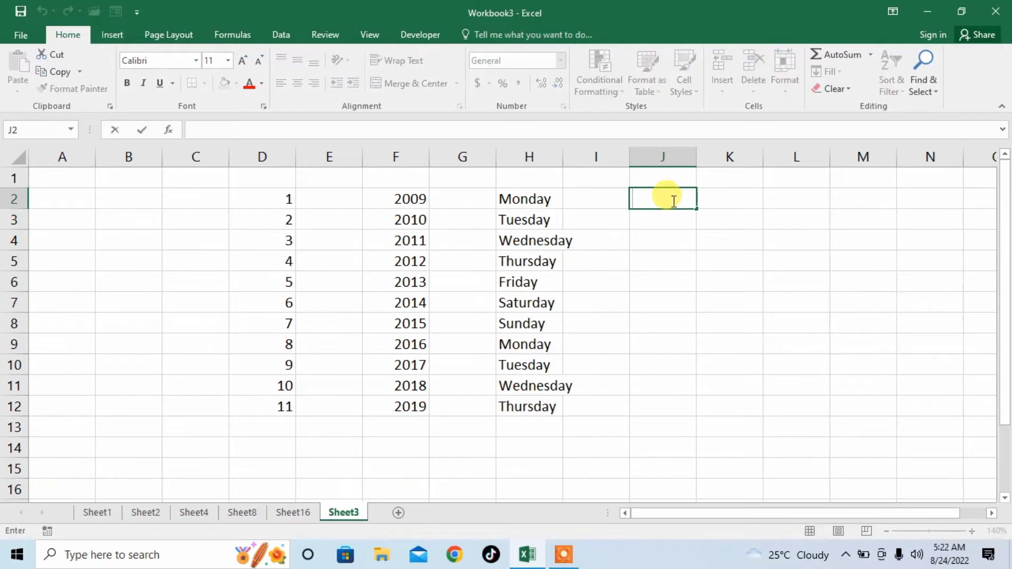
pyautogui.write('January')
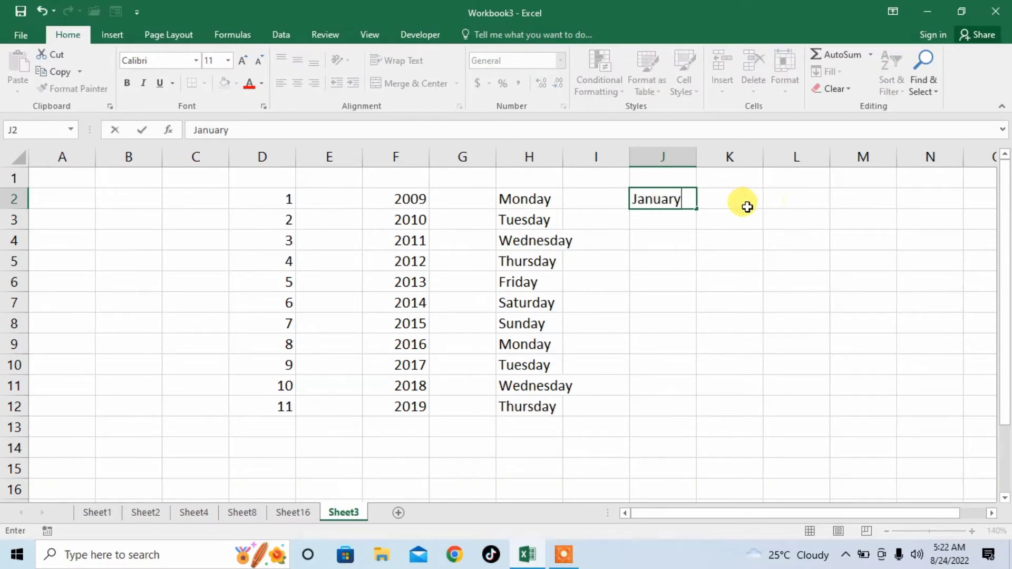
pyautogui.moveTo(698, 210); pyautogui.dragTo(681, 422)
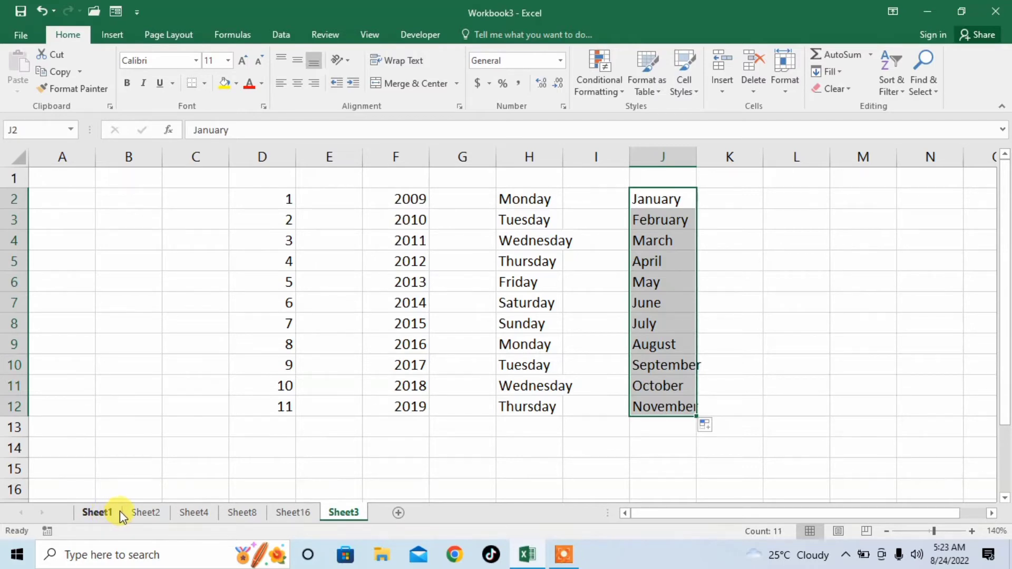
pyautogui.click(97, 512)
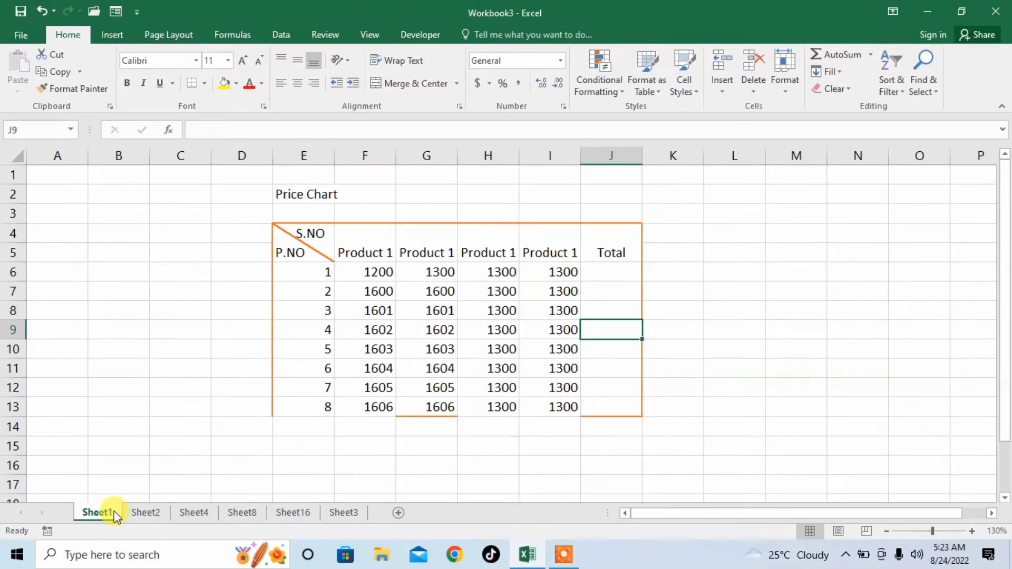
pyautogui.click(144, 510)
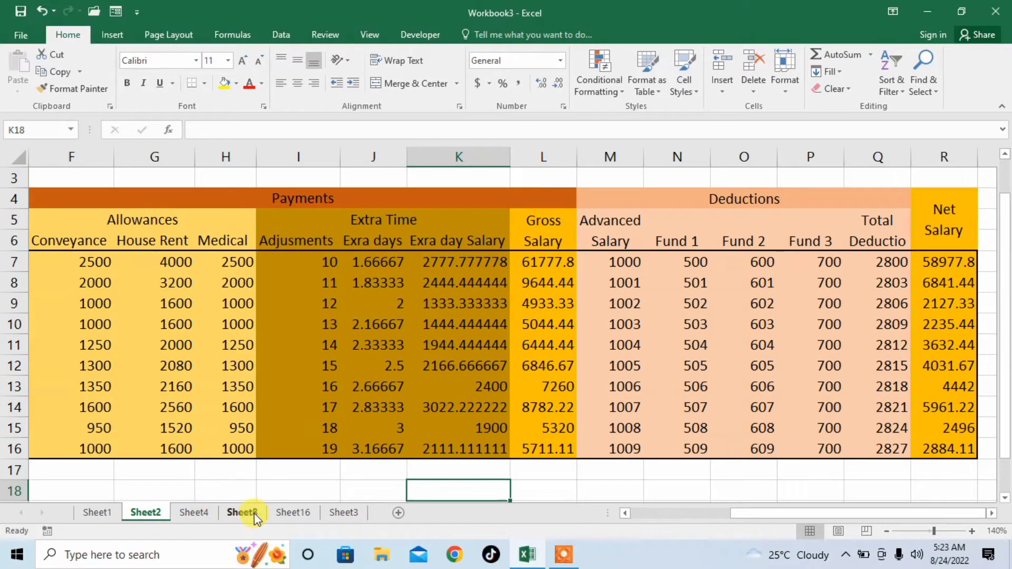
pyautogui.click(349, 511)
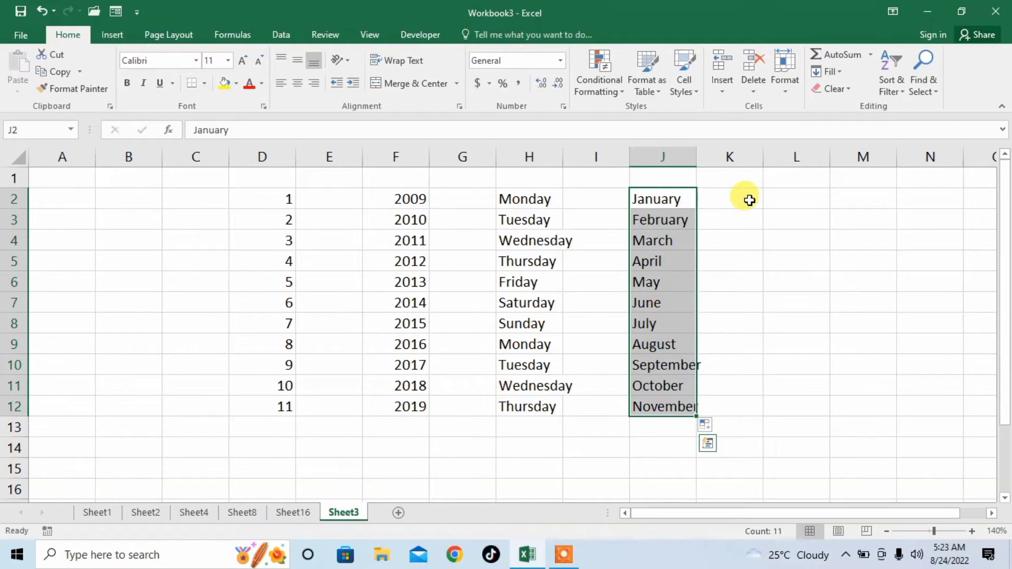
pyautogui.click(308, 512)
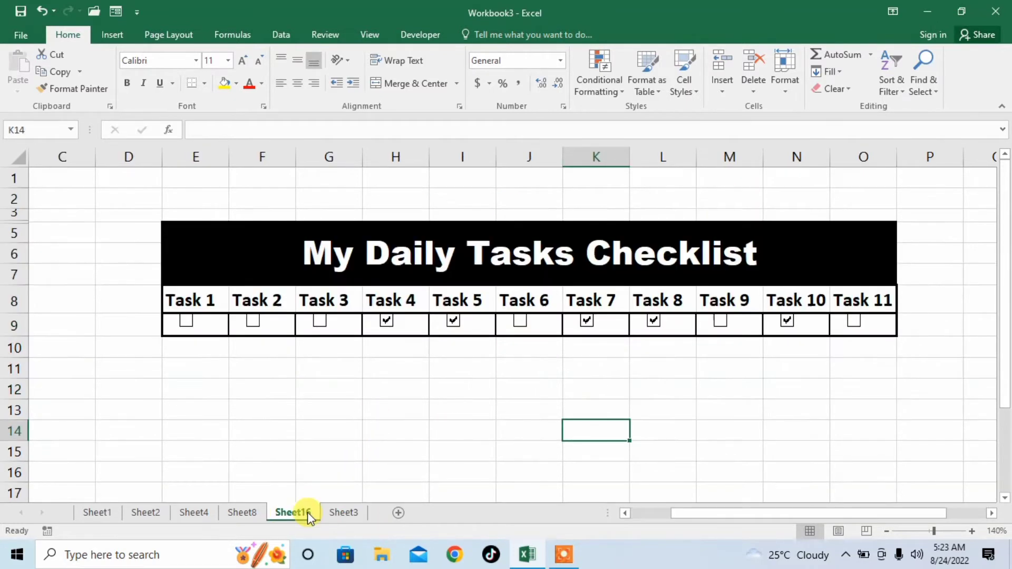
pyautogui.click(240, 514)
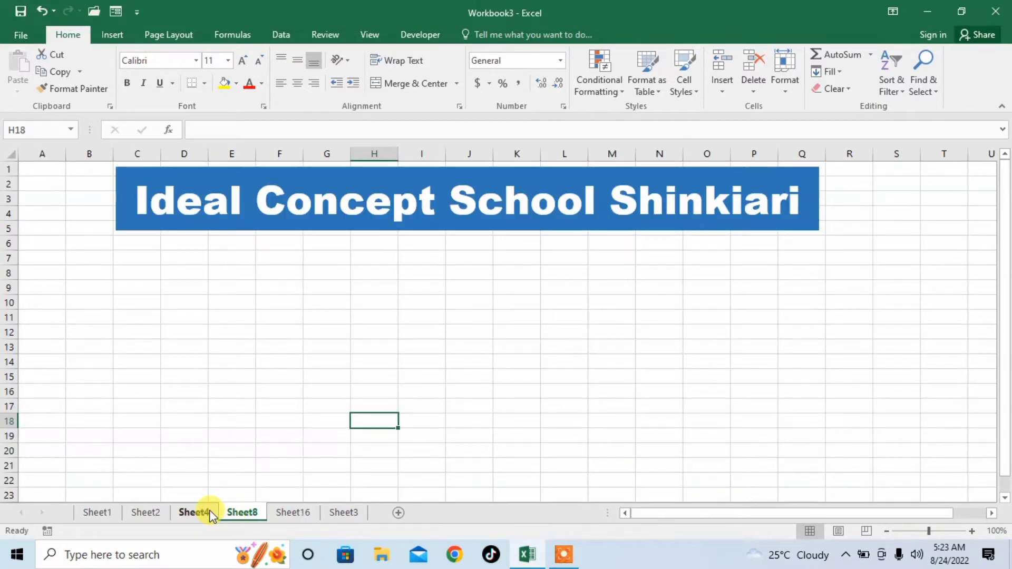
pyautogui.click(204, 514)
pyautogui.click(142, 515)
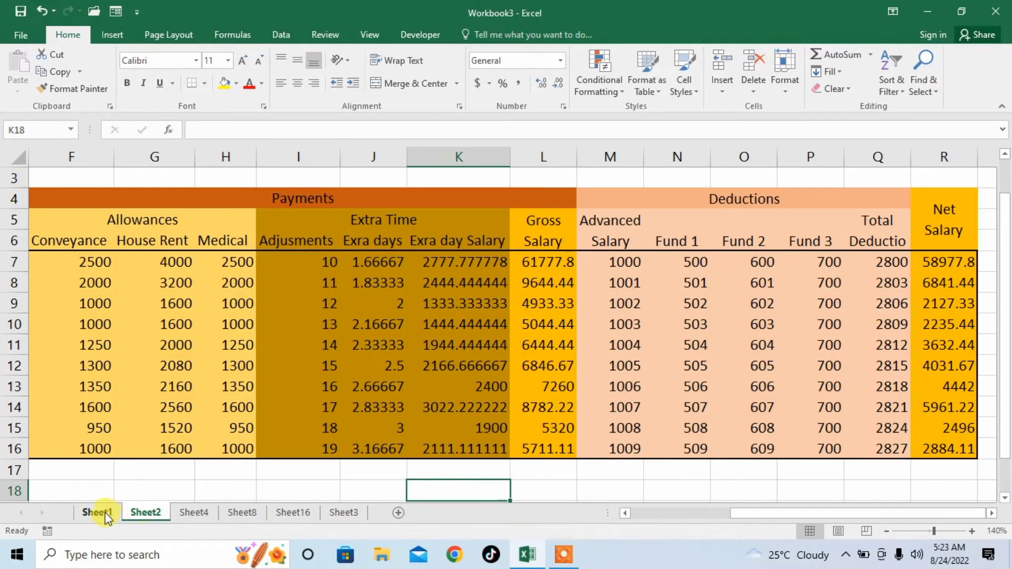
pyautogui.click(105, 512)
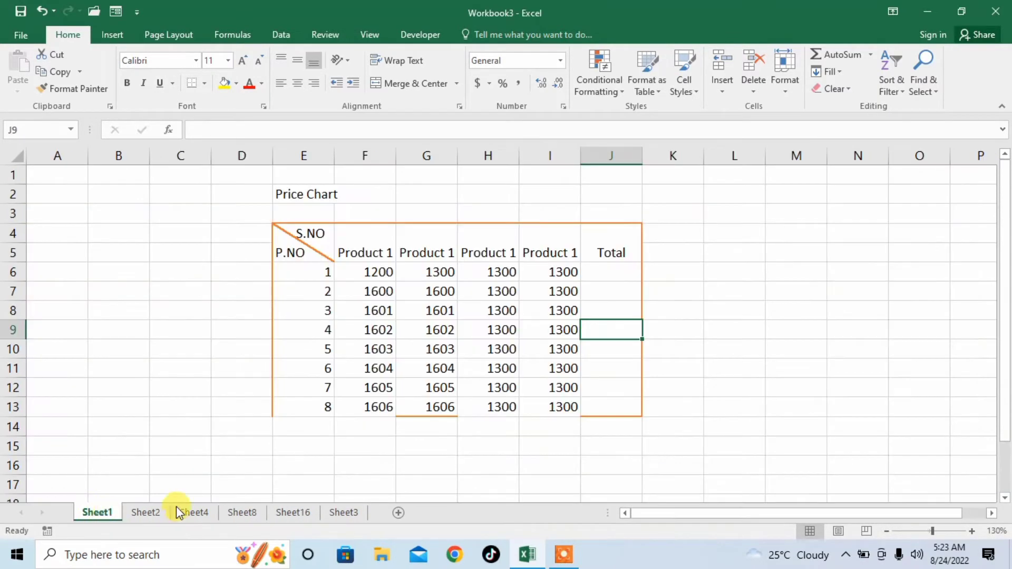
pyautogui.click(343, 513)
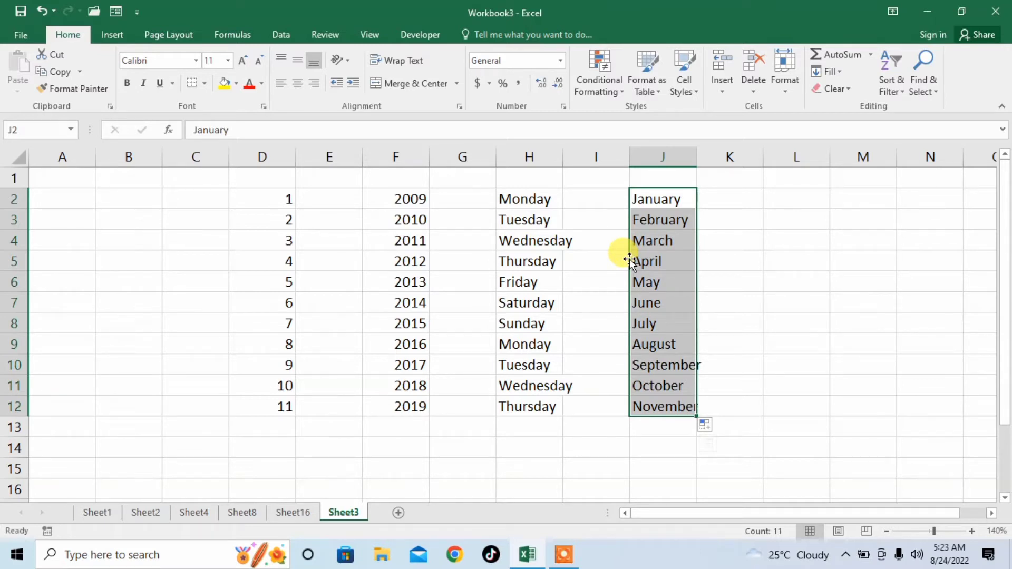
pyautogui.click(786, 199)
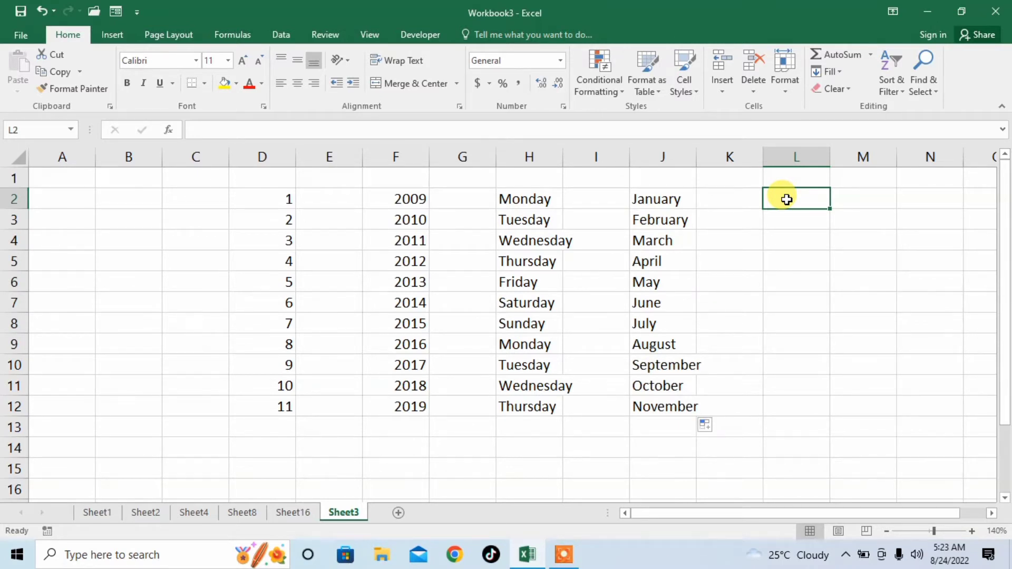
pyautogui.press('Return')
pyautogui.press('Return')
pyautogui.press('Return')
pyautogui.press('Return')
pyautogui.press('Return')
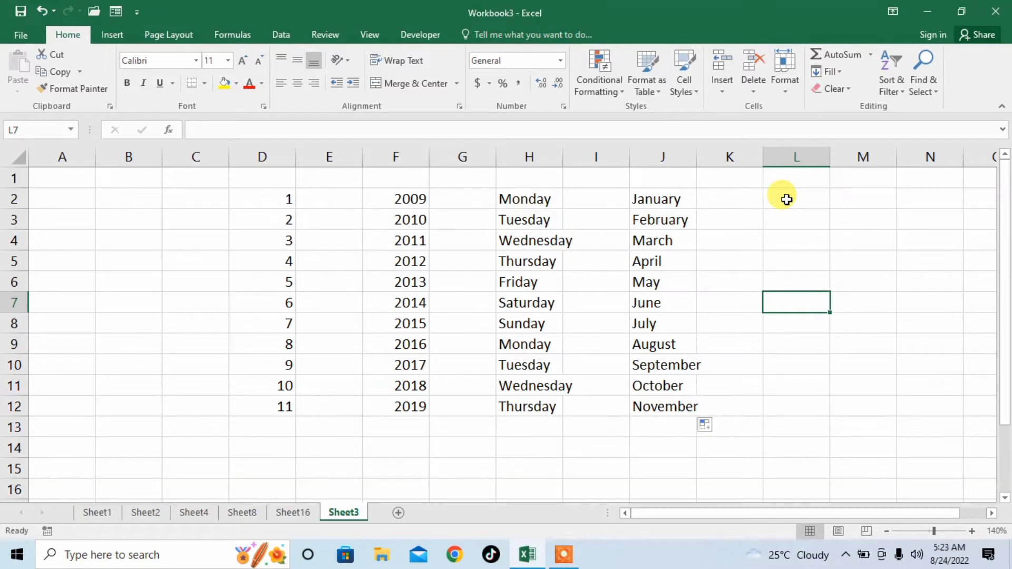
pyautogui.press('Up')
pyautogui.press('Up')
pyautogui.press('Up')
pyautogui.press('Up')
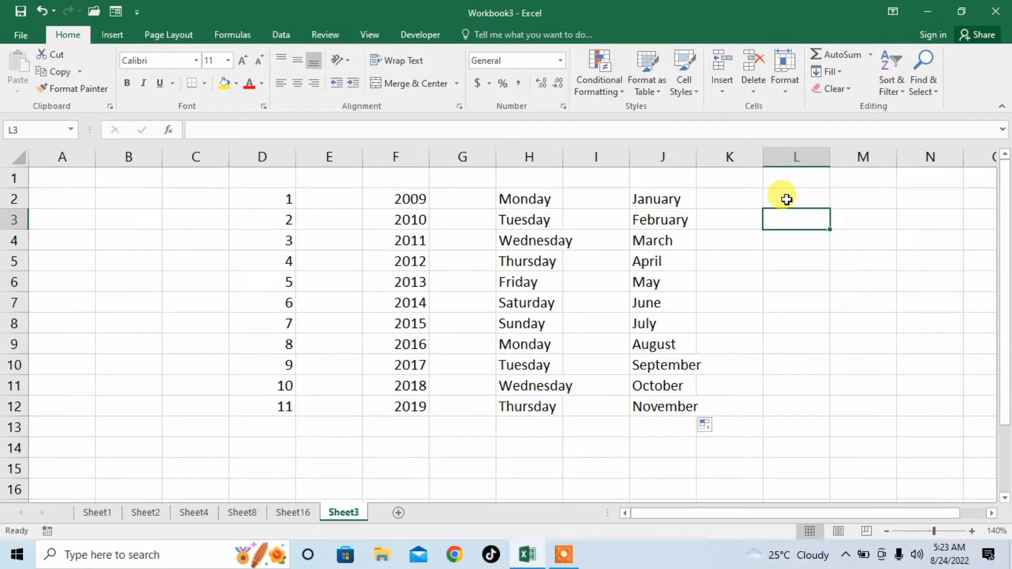
pyautogui.press('Right')
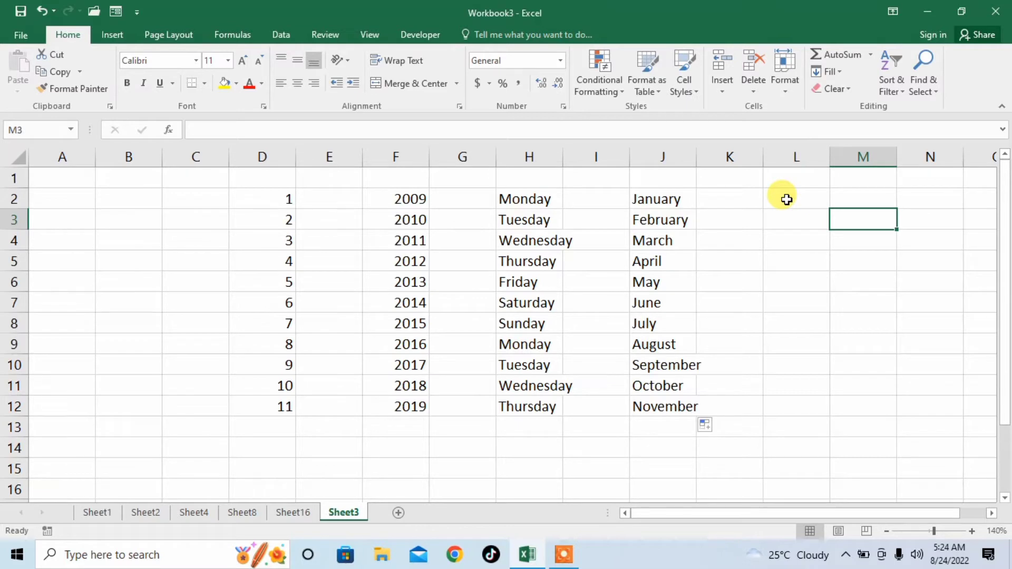
pyautogui.press('Right')
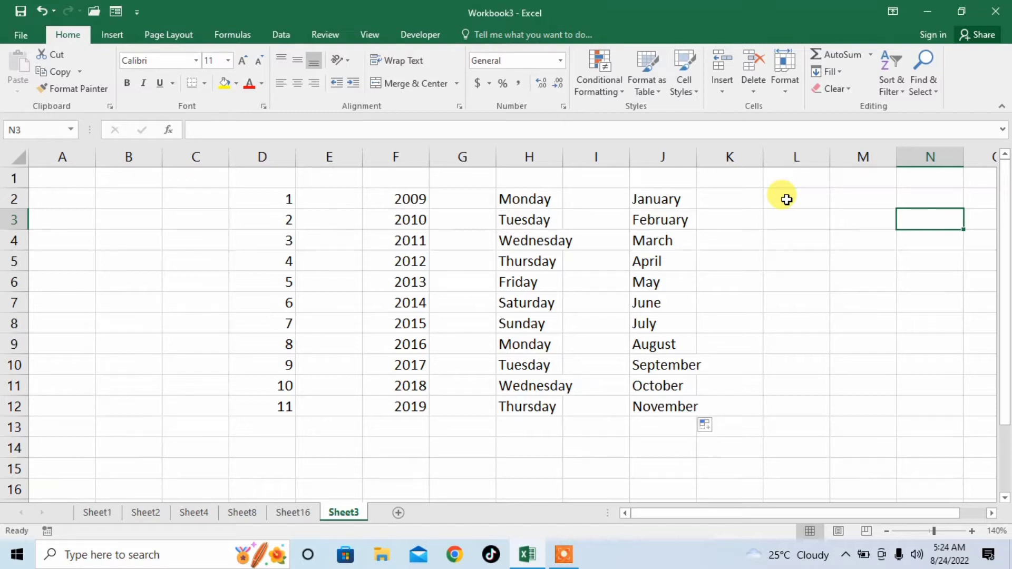
pyautogui.press('Left')
pyautogui.press('Left')
pyautogui.press('Left')
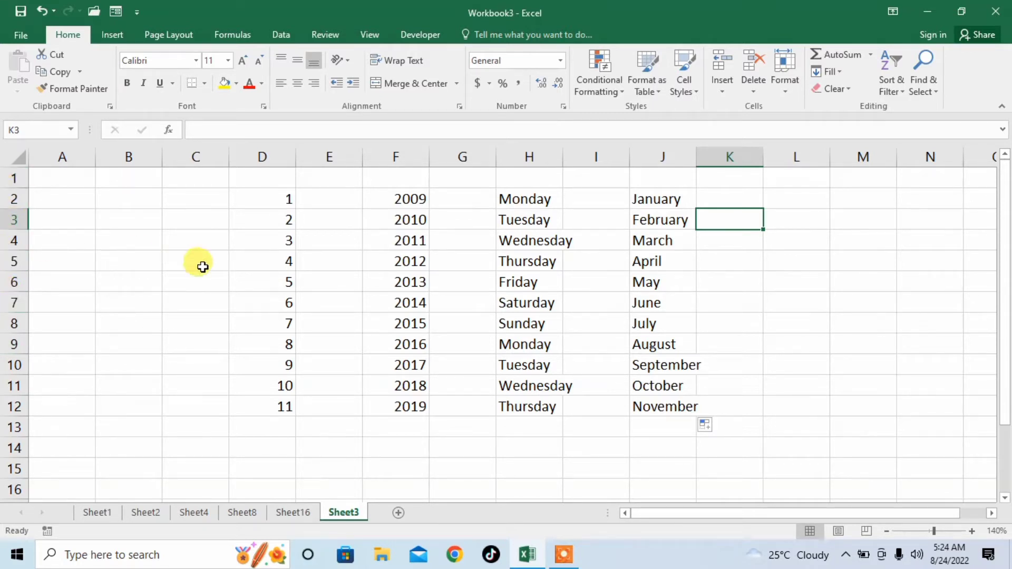
pyautogui.click(190, 243)
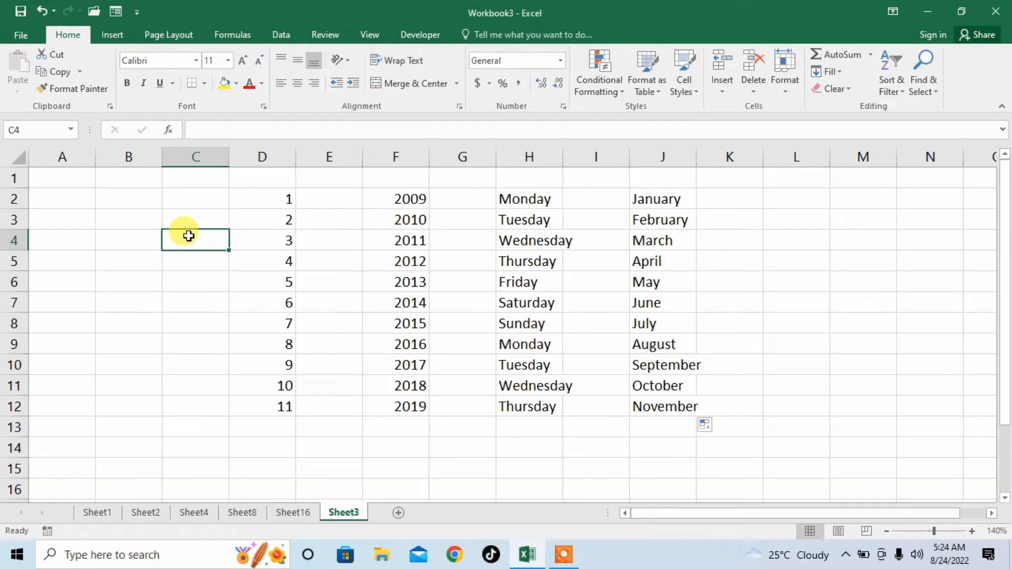
pyautogui.click(194, 275)
pyautogui.click(198, 306)
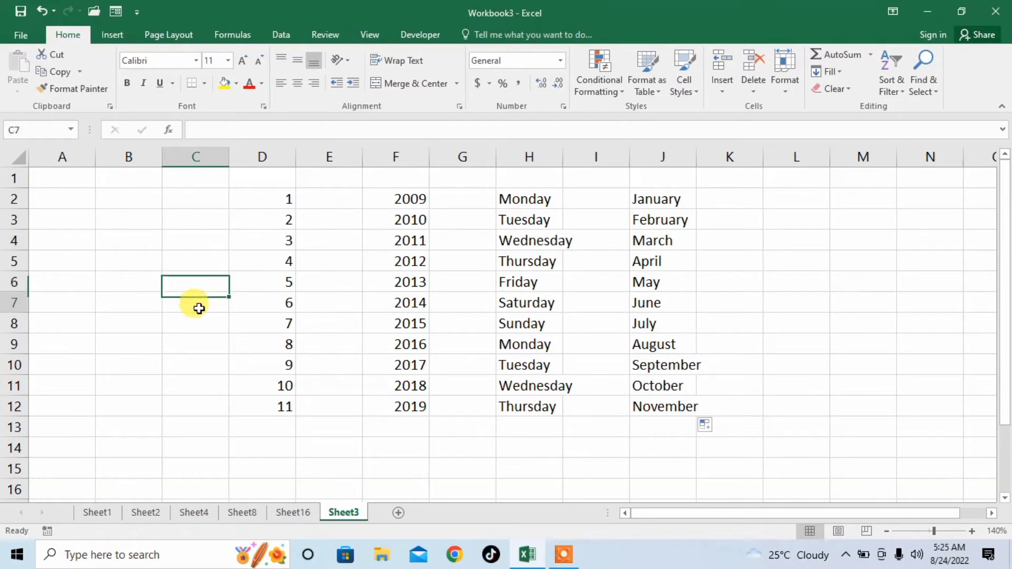
pyautogui.click(197, 327)
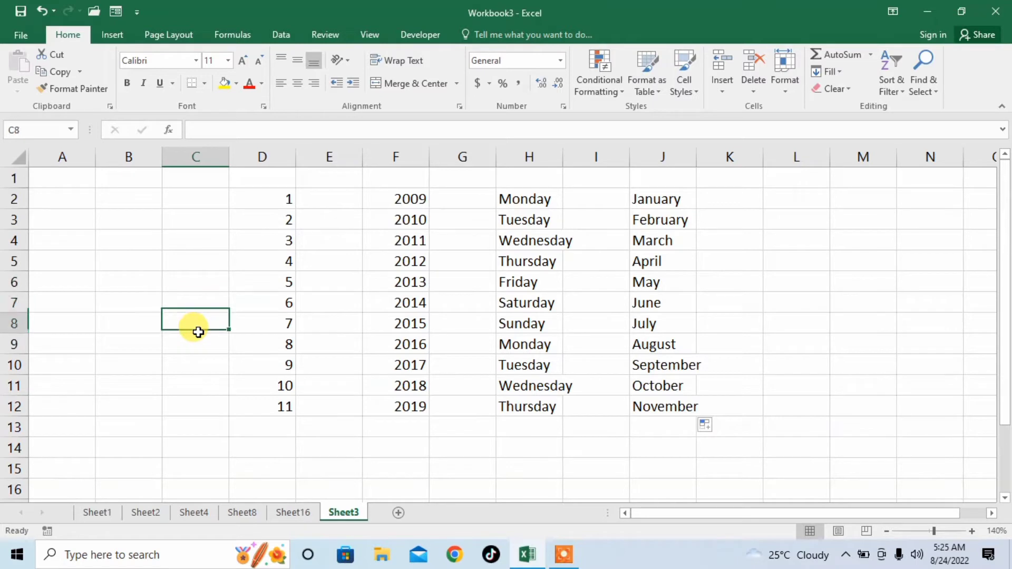
pyautogui.click(194, 261)
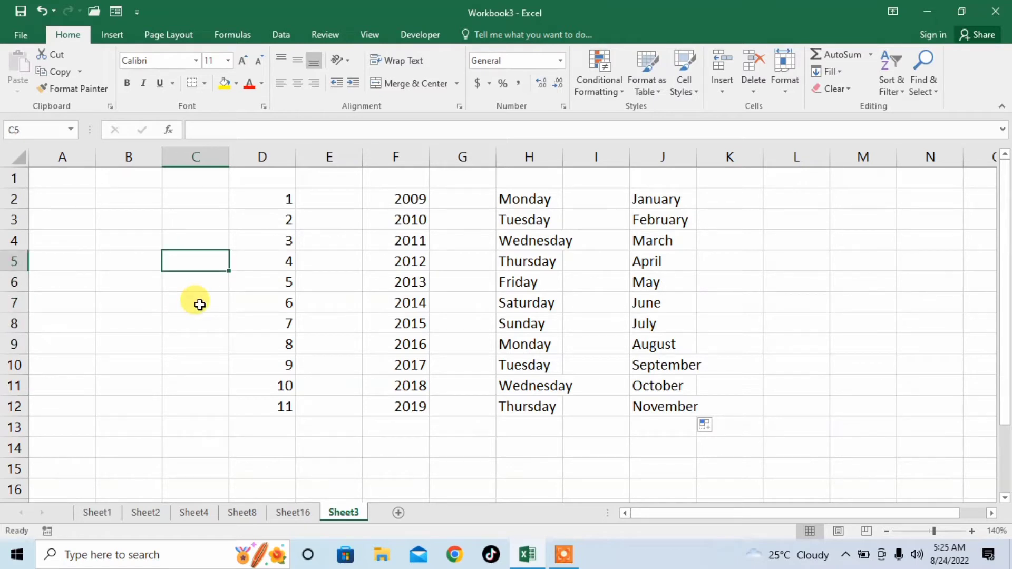
pyautogui.click(199, 305)
pyautogui.click(195, 240)
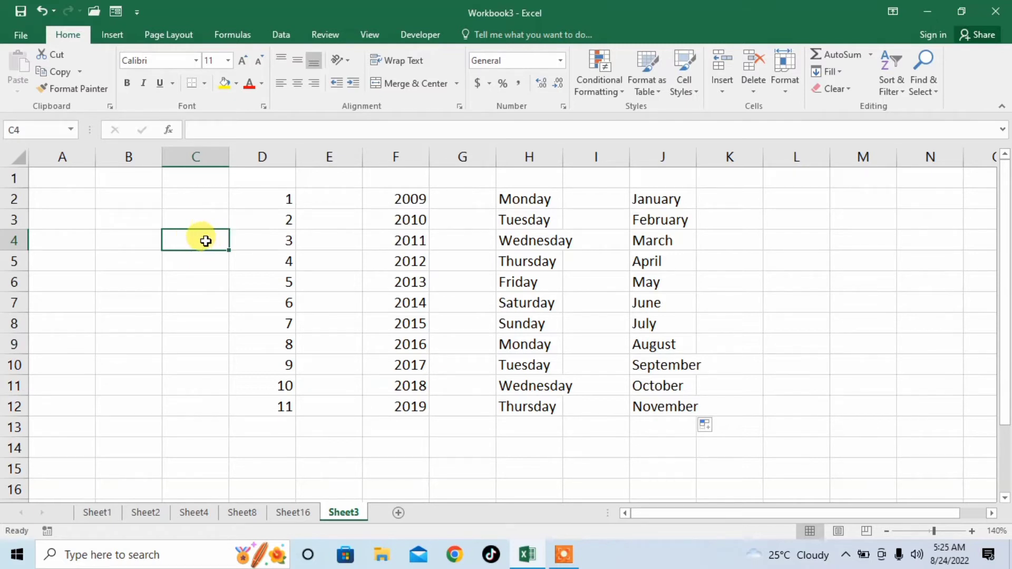
pyautogui.click(199, 206)
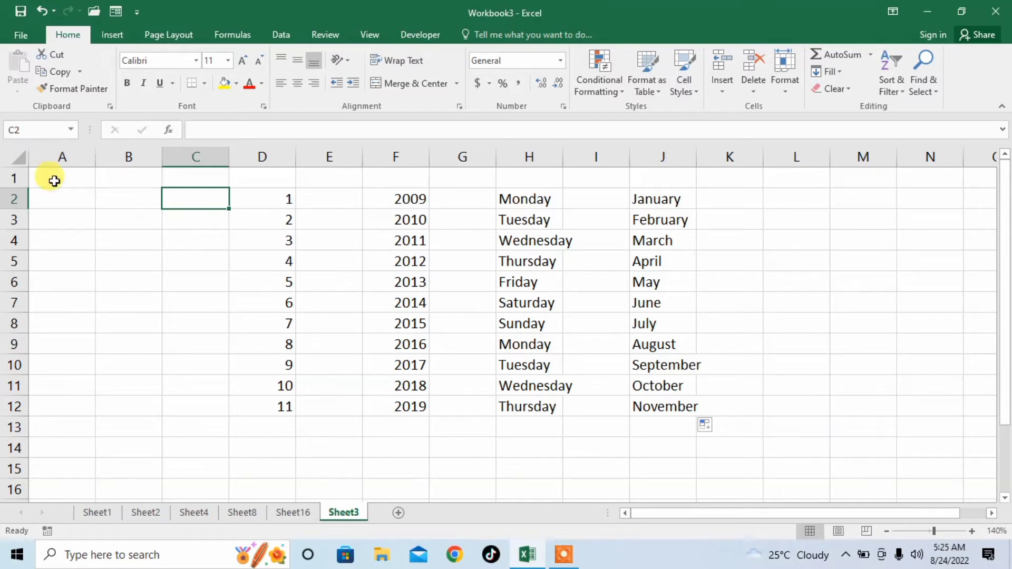
pyautogui.click(197, 312)
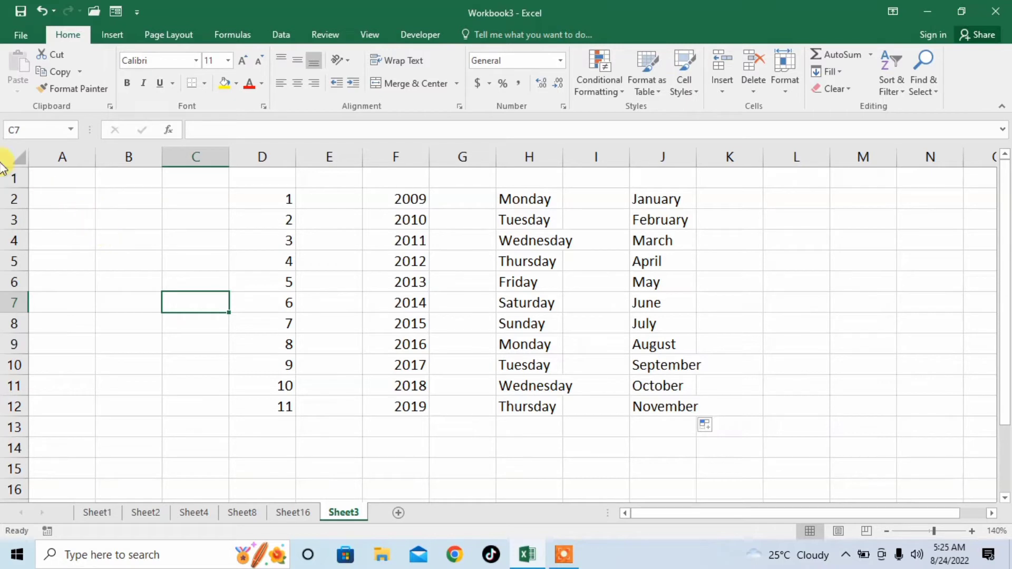
pyautogui.click(123, 217)
# Step: Select the block A1:B3, then cell C8
pyautogui.moveTo(123, 217); pyautogui.dragTo(7, 129)
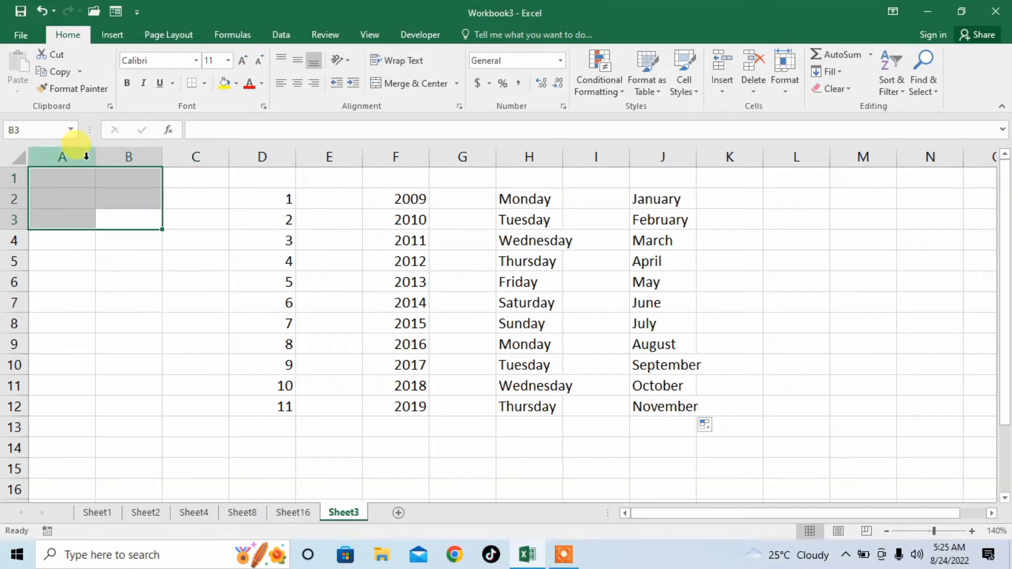
pyautogui.click(166, 330)
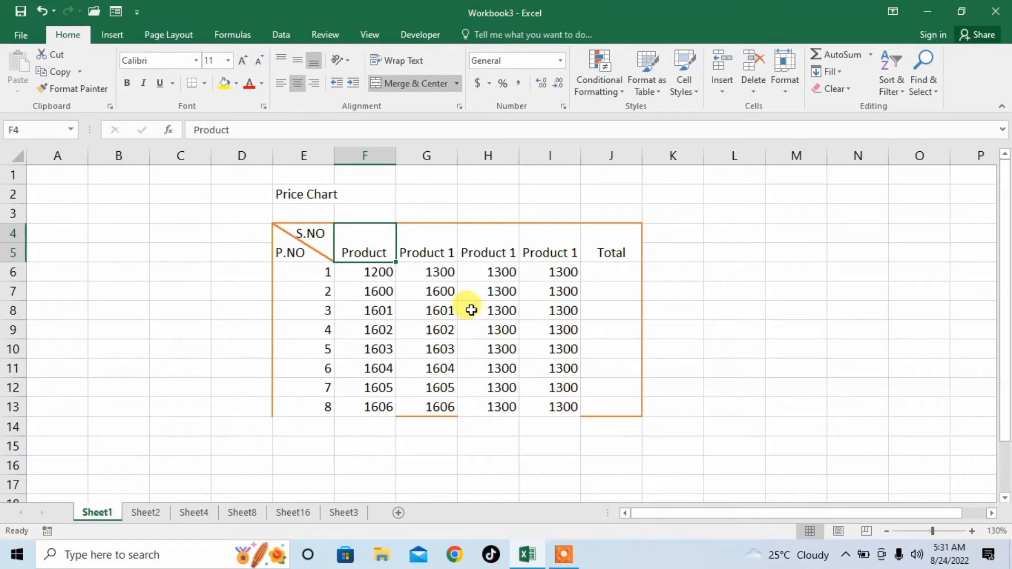
# Step: Rename headers F4 and G4 to Product 1 and Product 2
pyautogui.click(437, 254)
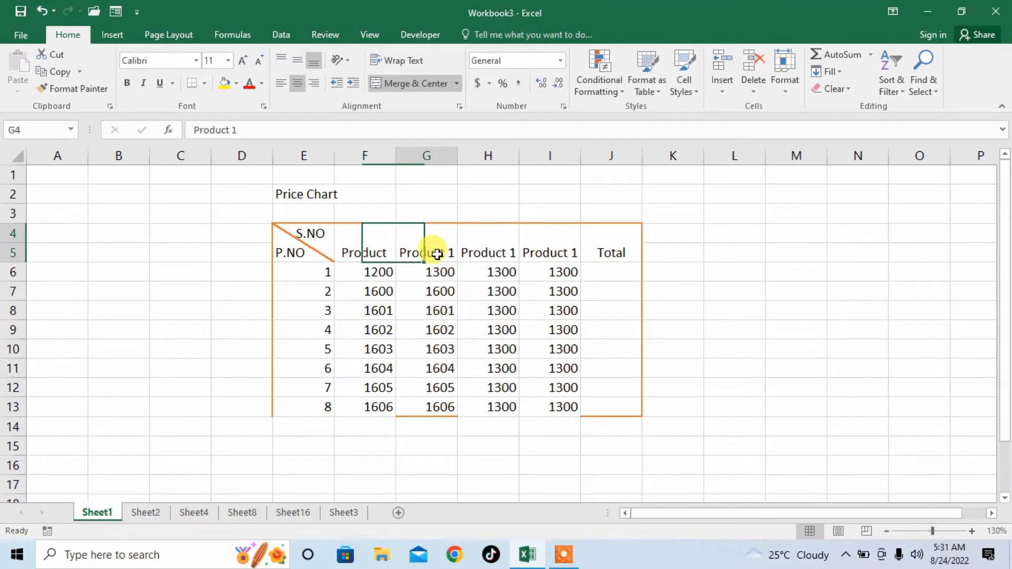
pyautogui.click(369, 250)
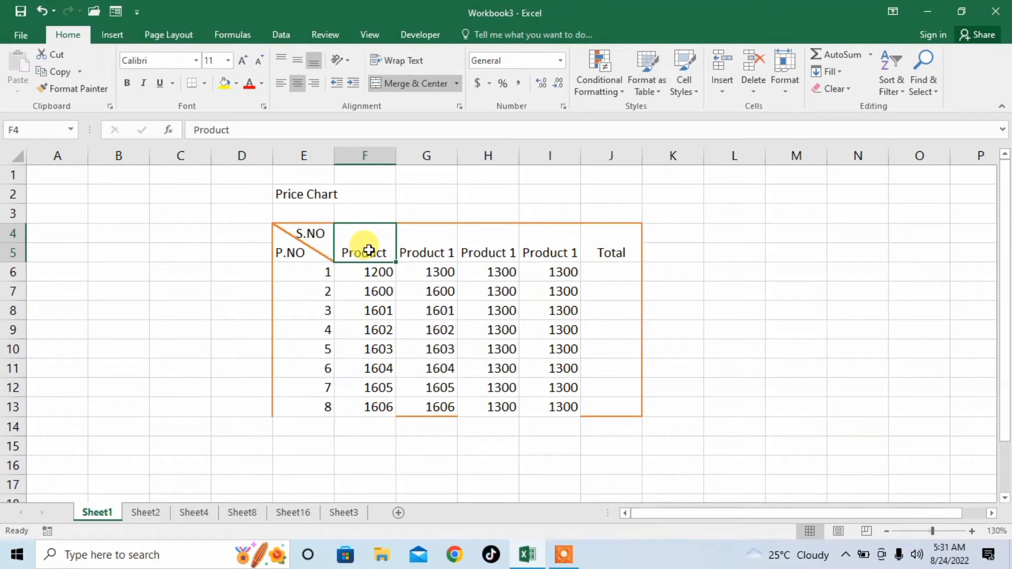
pyautogui.doubleClick(386, 254)
pyautogui.write('1')
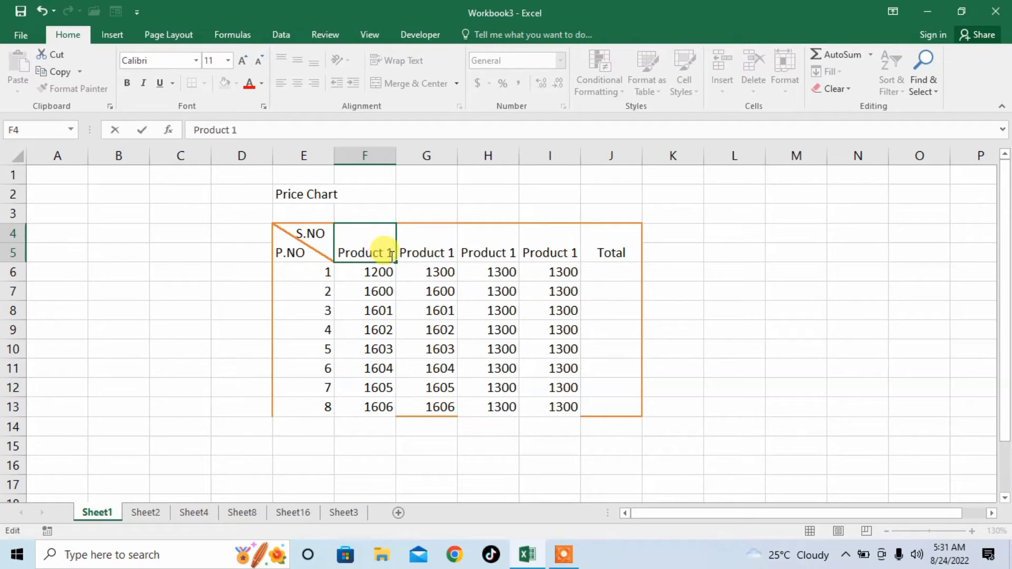
pyautogui.doubleClick(445, 253)
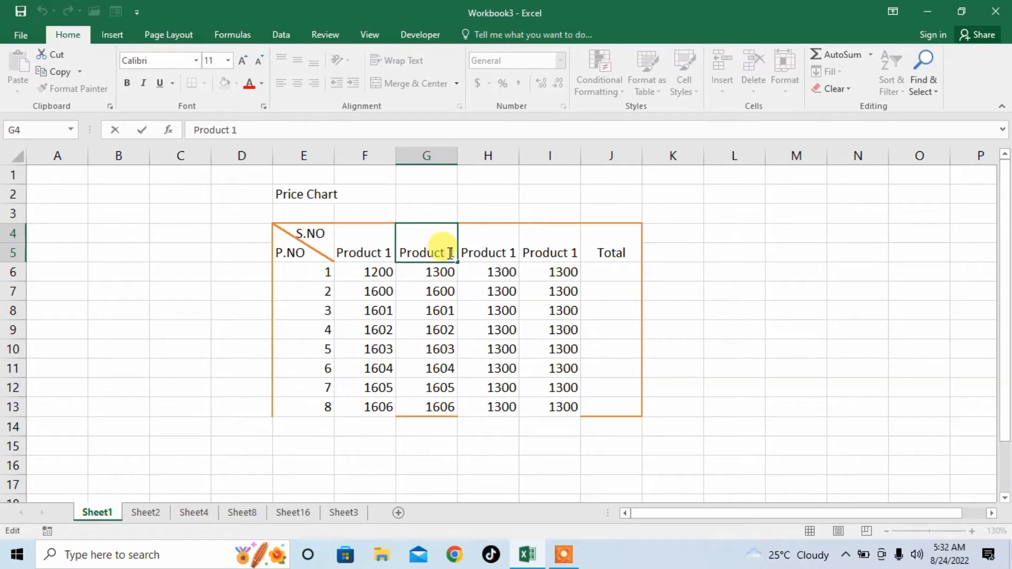
pyautogui.press('BackSpace')
pyautogui.write('2')
# Step: Rename headers H4 and I4 to Product 3 and Product 4
pyautogui.doubleClick(511, 251)
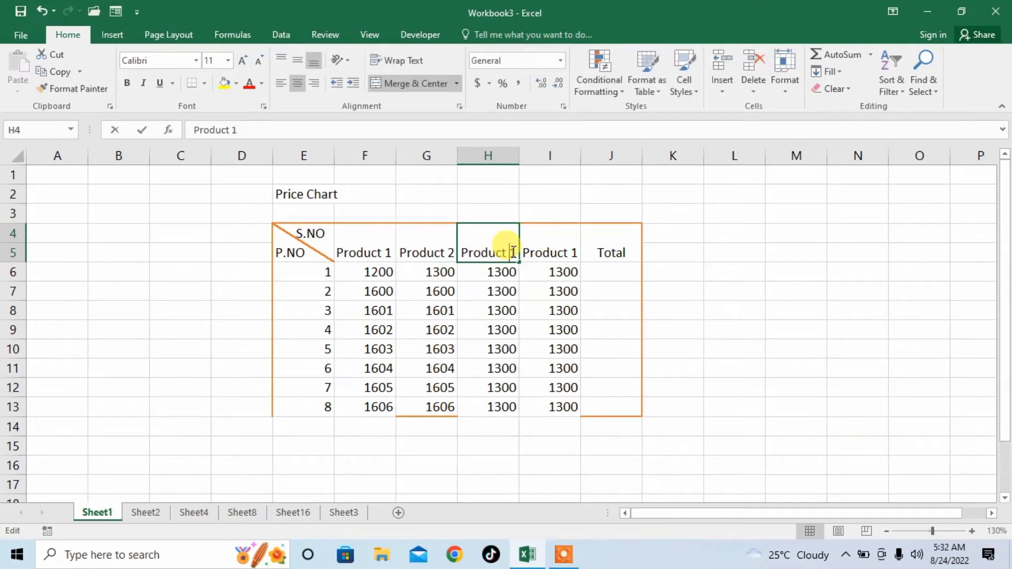
pyautogui.press('BackSpace')
pyautogui.write('3')
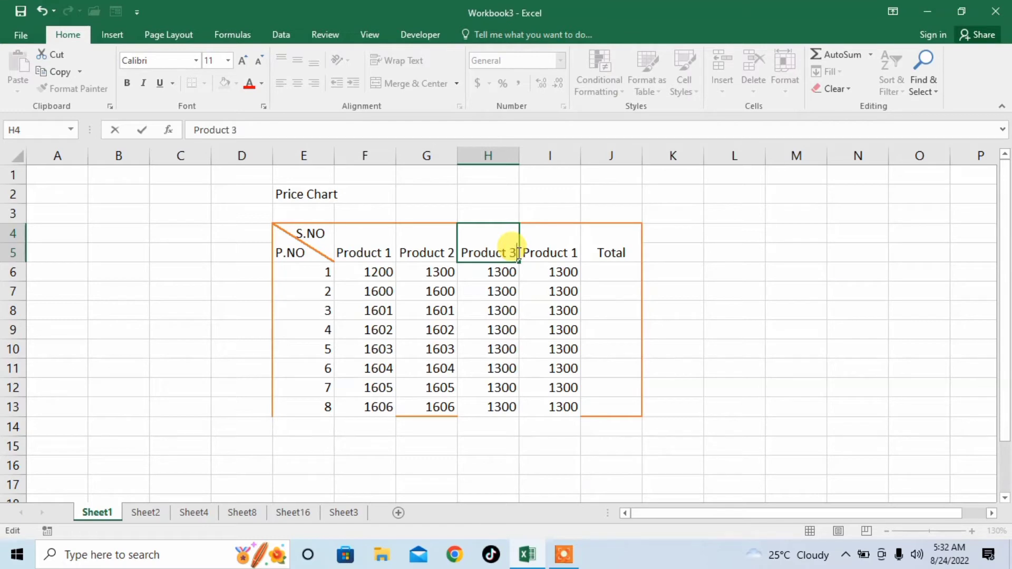
pyautogui.doubleClick(575, 253)
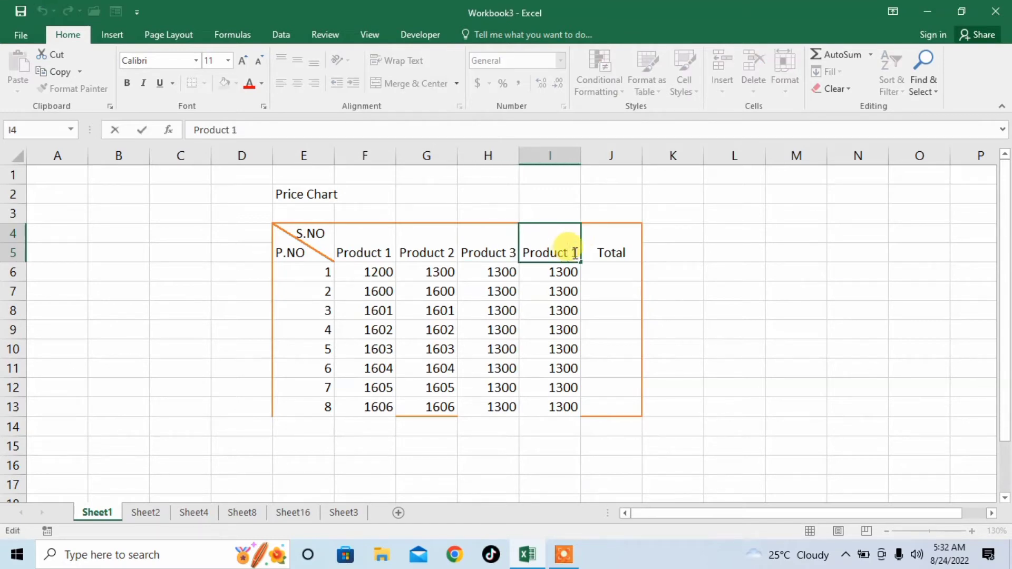
pyautogui.press('BackSpace')
pyautogui.write('4')
pyautogui.click(598, 275)
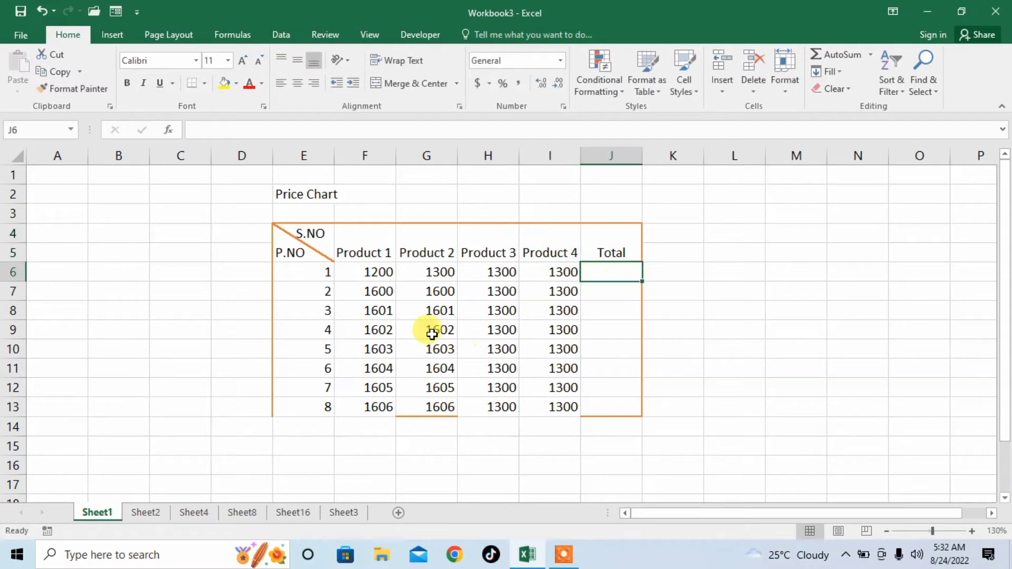
# Step: Append 'table' to the E2 title so it reads 'Price Chart table'
pyautogui.click(677, 346)
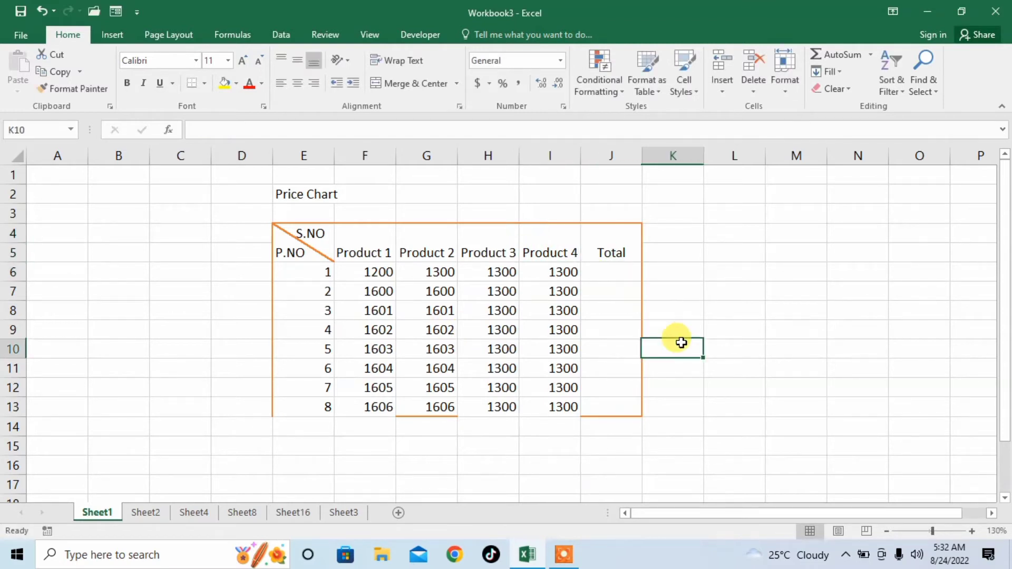
pyautogui.click(350, 447)
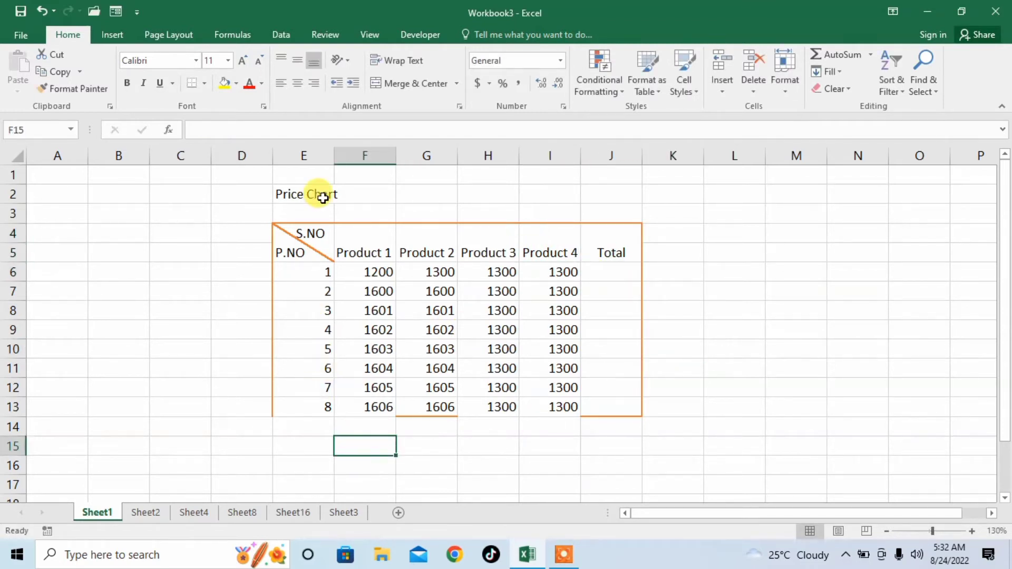
pyautogui.click(344, 197)
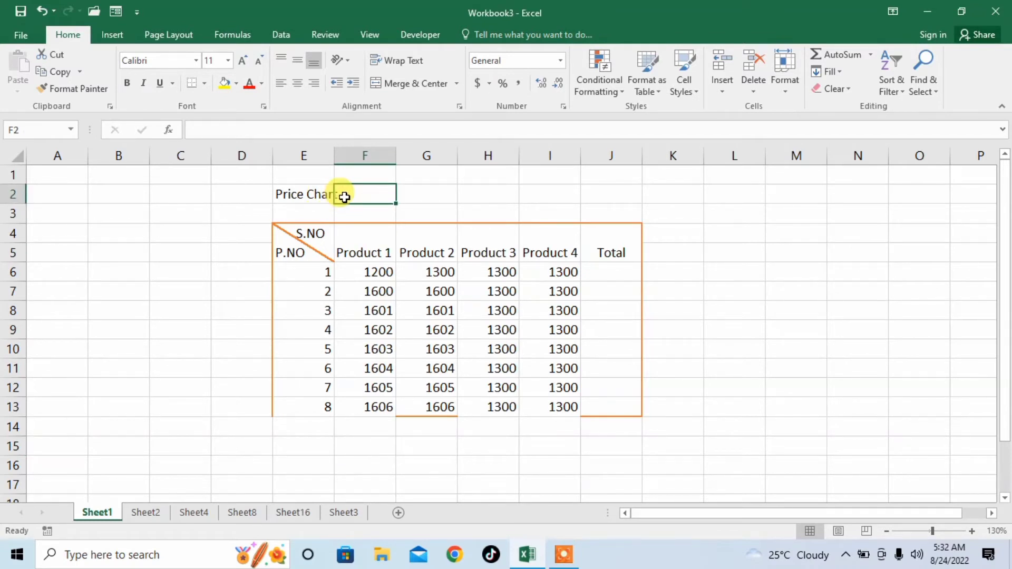
pyautogui.doubleClick(333, 195)
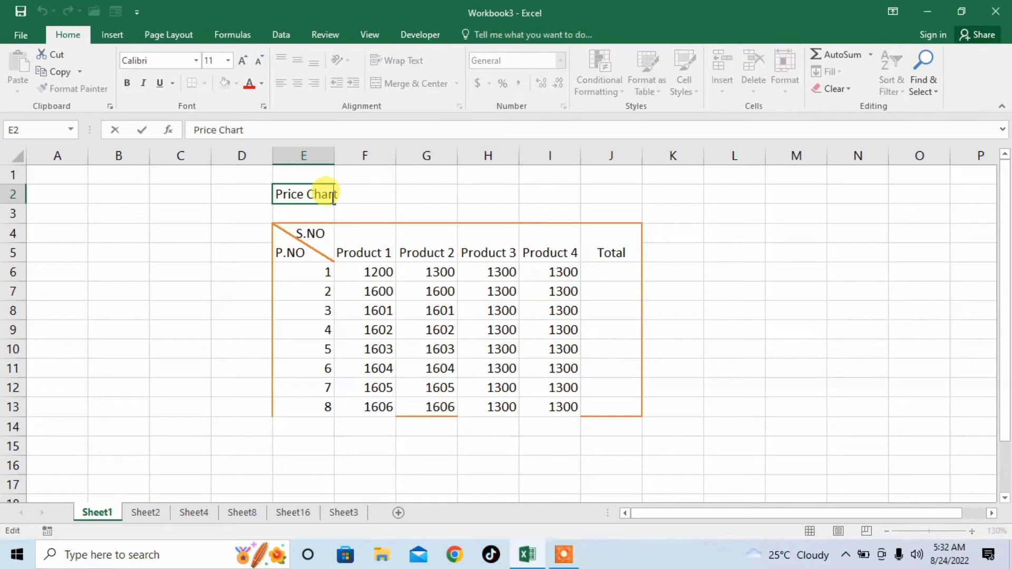
pyautogui.write('table')
pyautogui.press('Return')
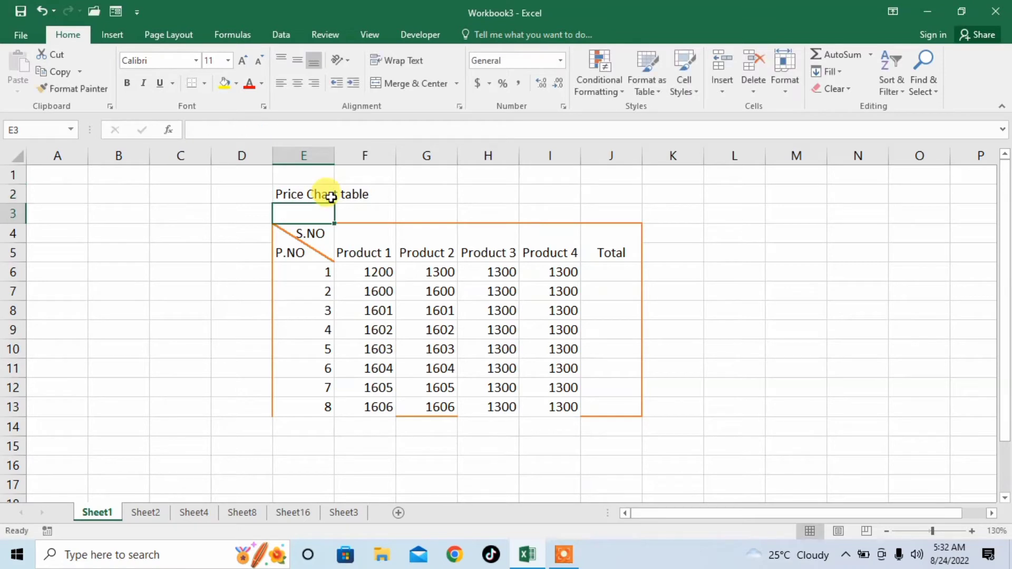
pyautogui.click(320, 196)
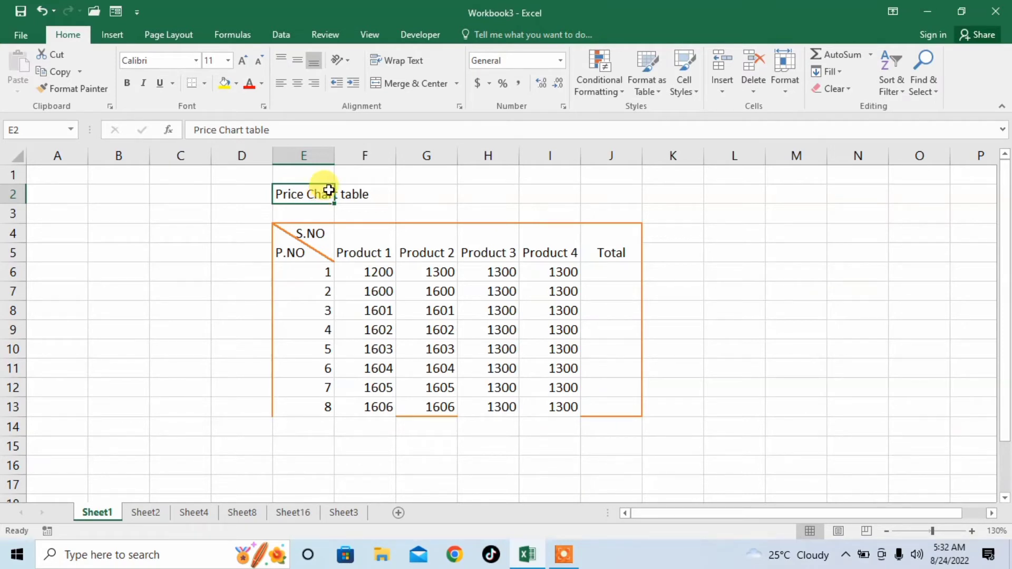
# Step: AutoFit column E to the title, then select E2:J2
pyautogui.doubleClick(334, 157)
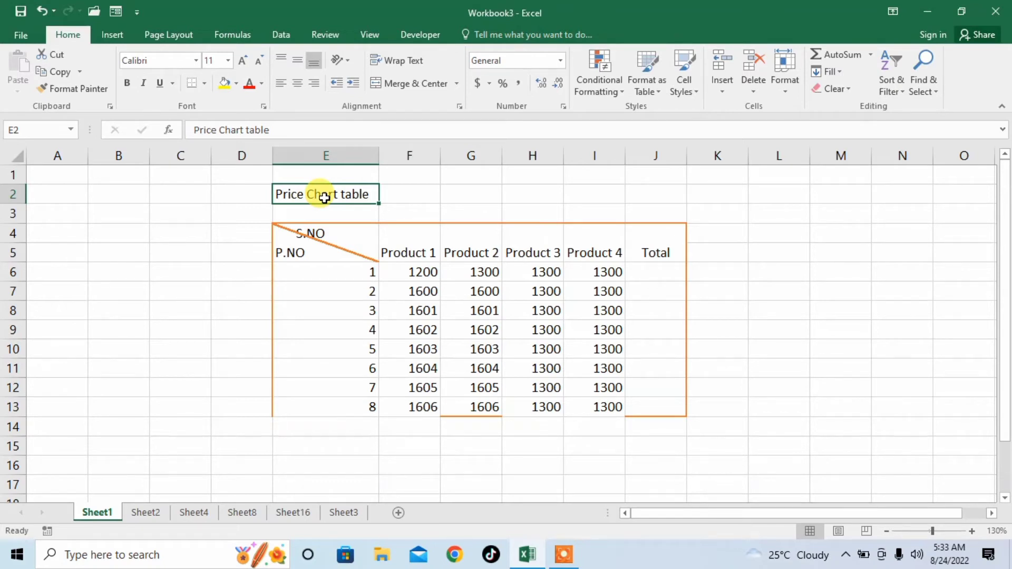
pyautogui.moveTo(324, 197); pyautogui.dragTo(660, 192)
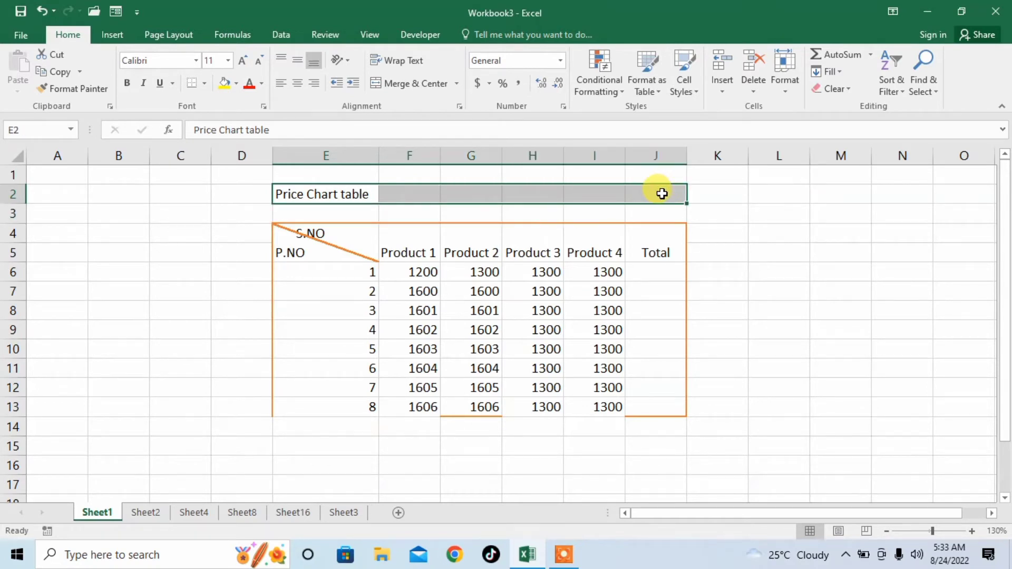
# Step: Merge and centre E2:J2, with light blue fill and dark orange Arial Black text
pyautogui.click(417, 94)
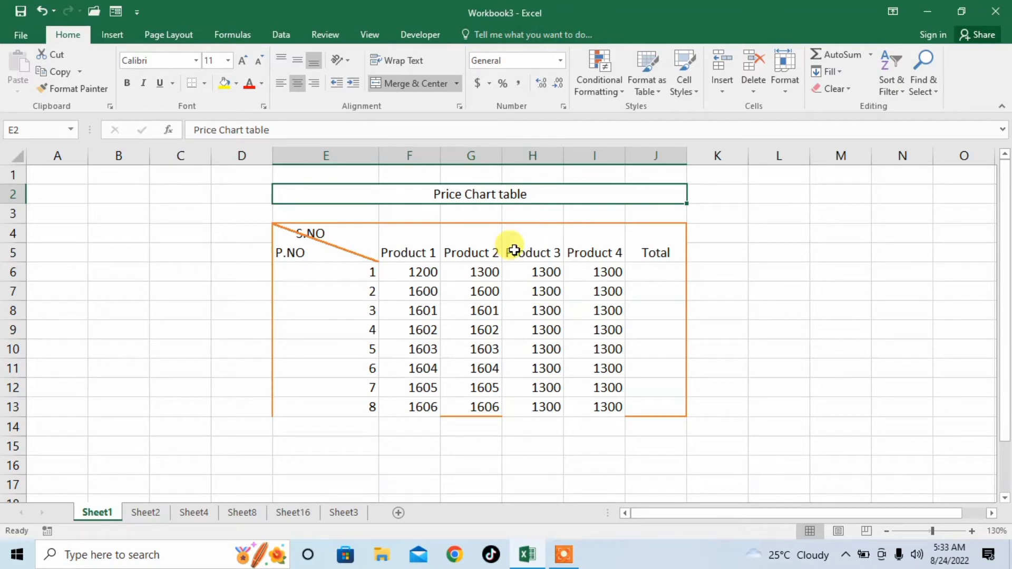
pyautogui.click(236, 84)
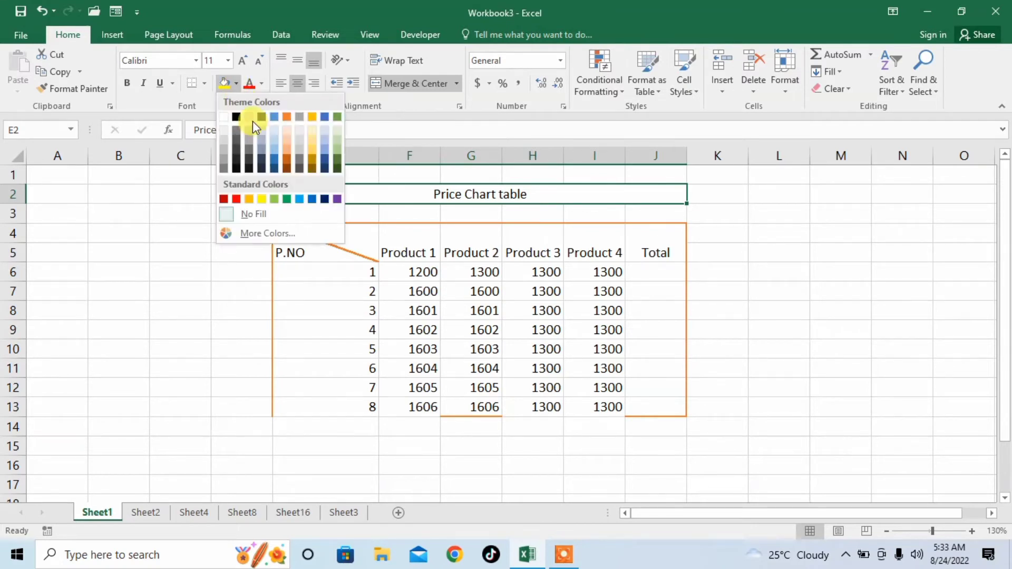
pyautogui.click(274, 138)
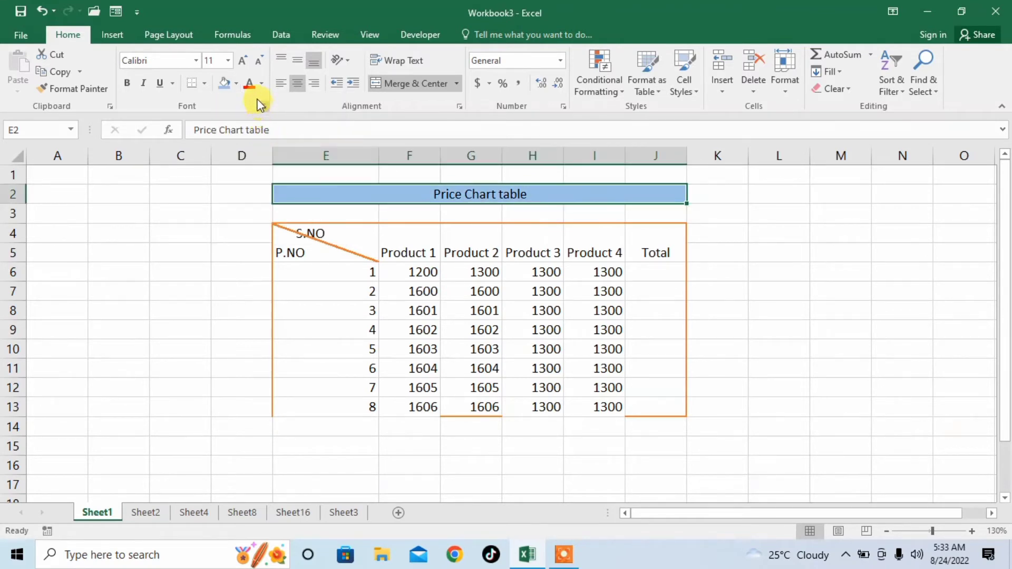
pyautogui.click(262, 86)
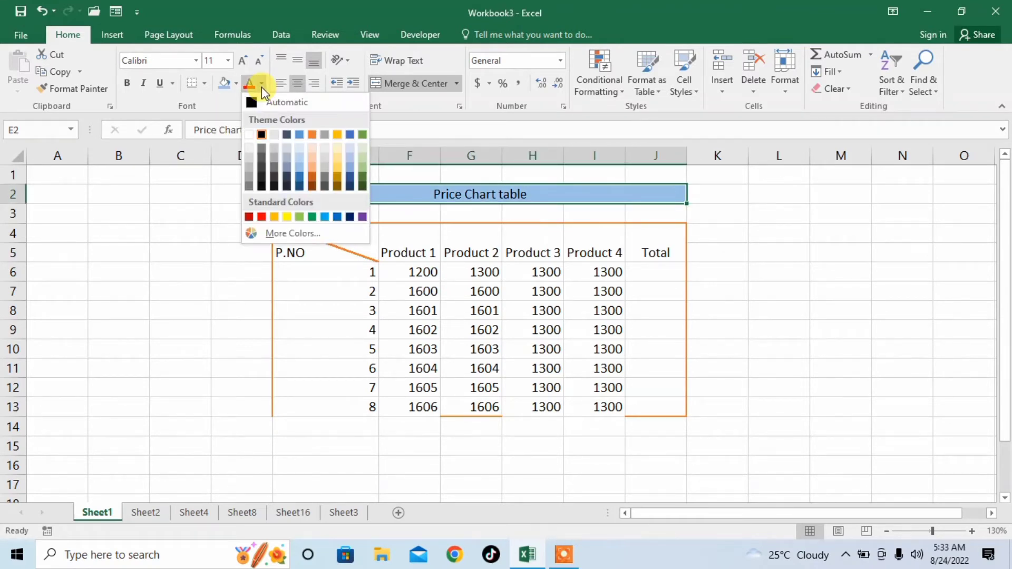
pyautogui.click(312, 179)
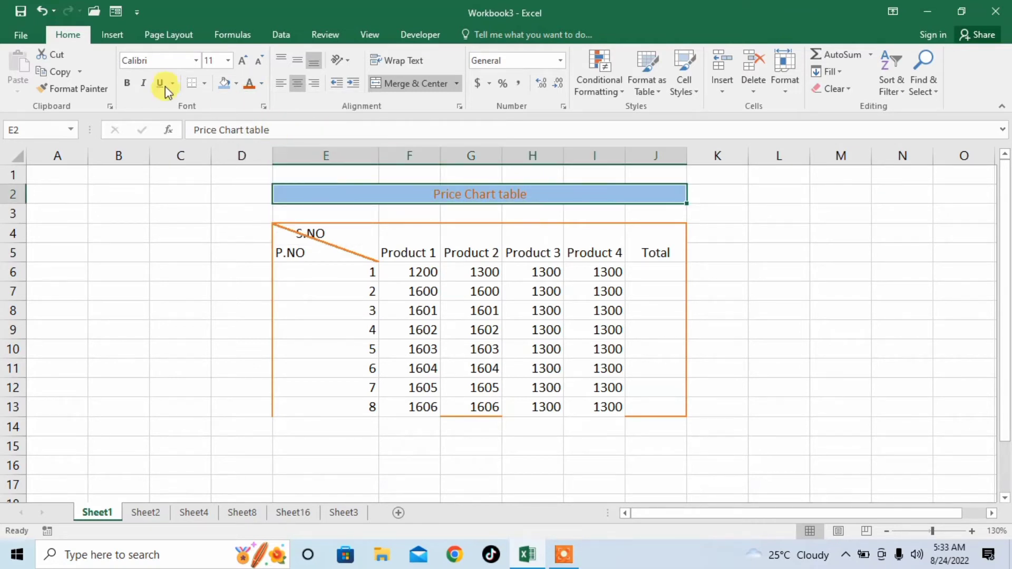
pyautogui.click(192, 64)
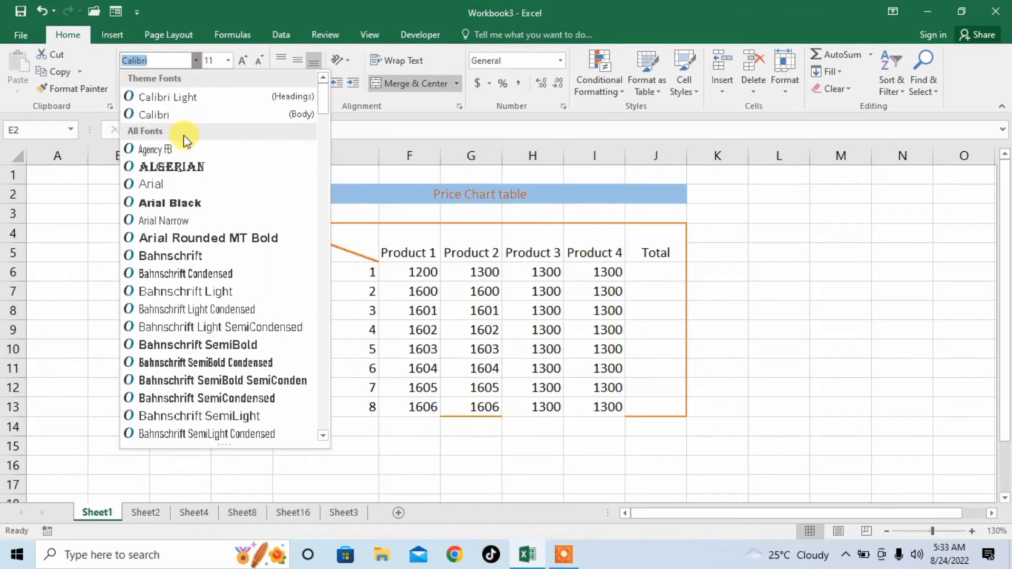
pyautogui.click(174, 203)
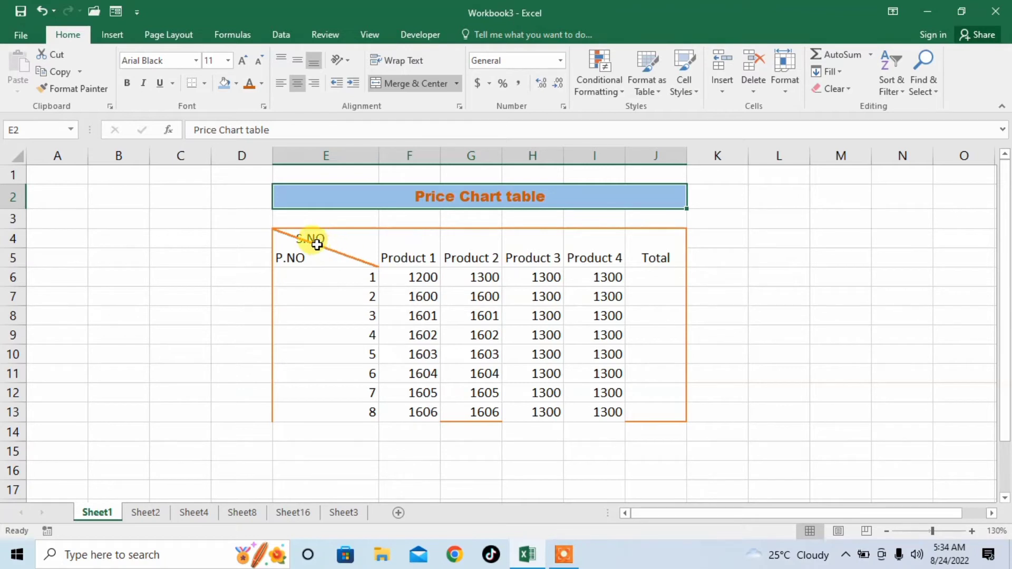
# Step: Give the header rows E4:J5 a dark orange fill
pyautogui.click(295, 236)
pyautogui.moveTo(380, 246); pyautogui.dragTo(644, 253)
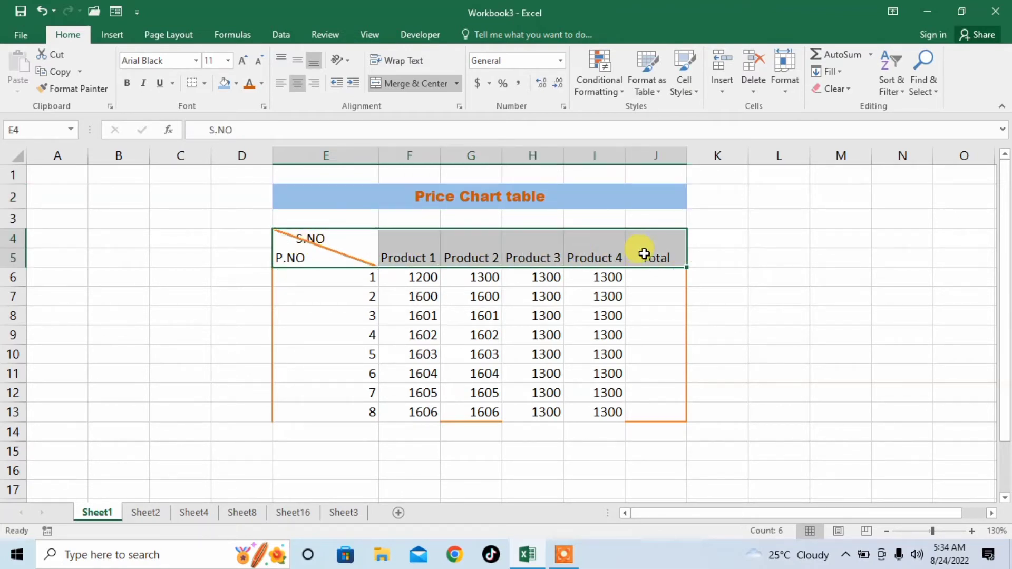
pyautogui.click(237, 85)
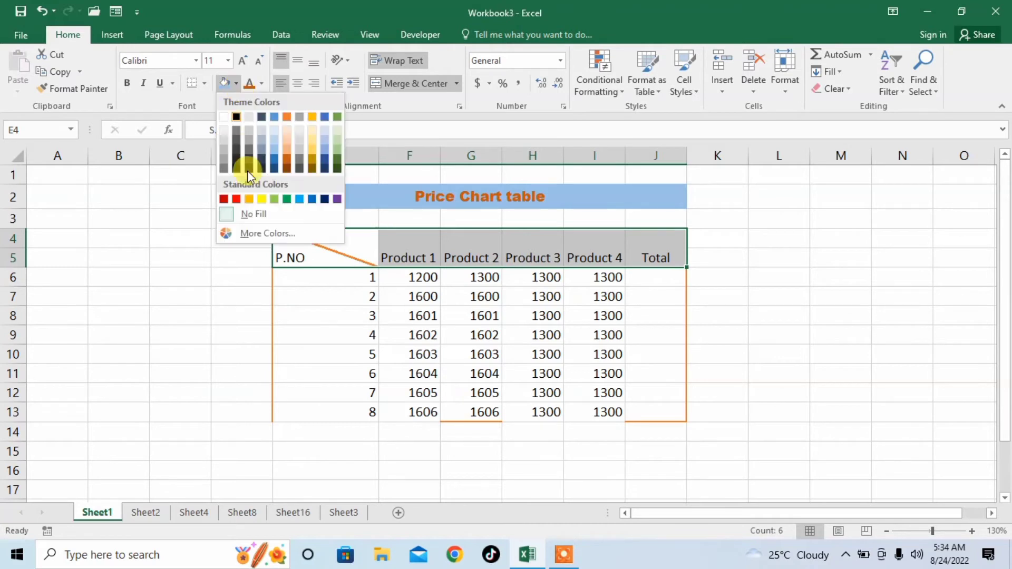
pyautogui.click(287, 160)
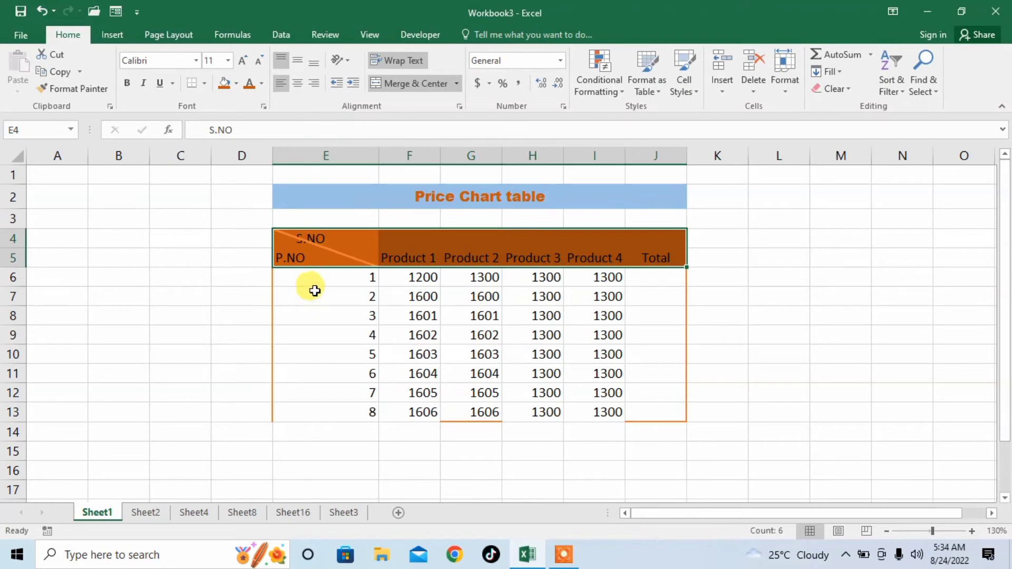
# Step: Give the data rows E6:J13 a light orange fill
pyautogui.moveTo(309, 280); pyautogui.dragTo(645, 422)
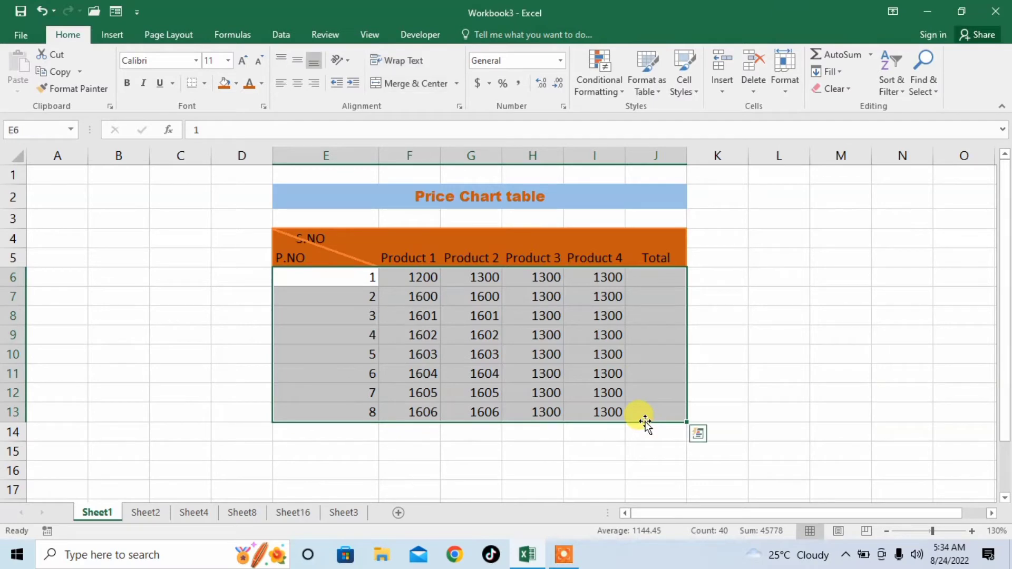
pyautogui.click(237, 83)
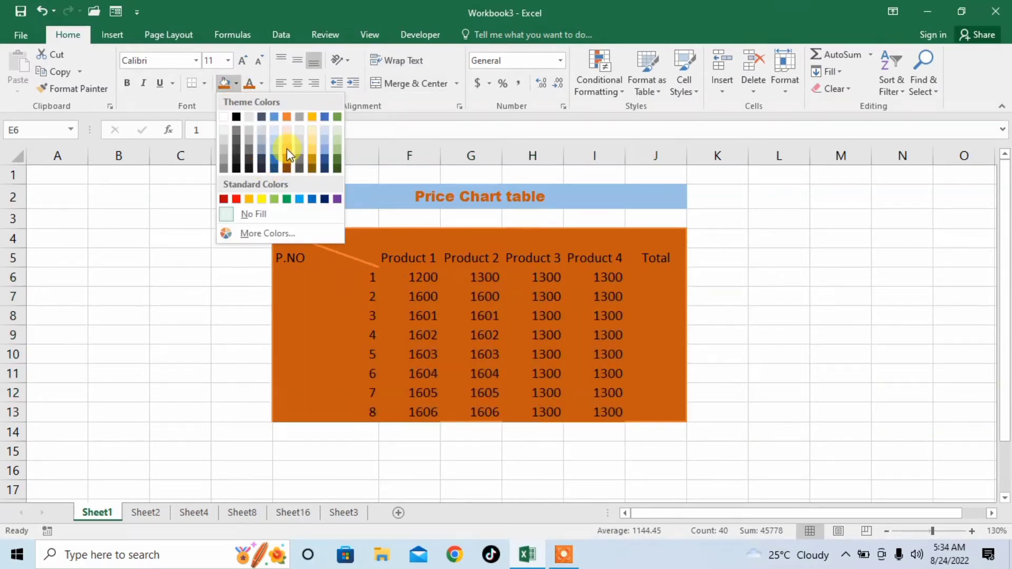
pyautogui.click(287, 147)
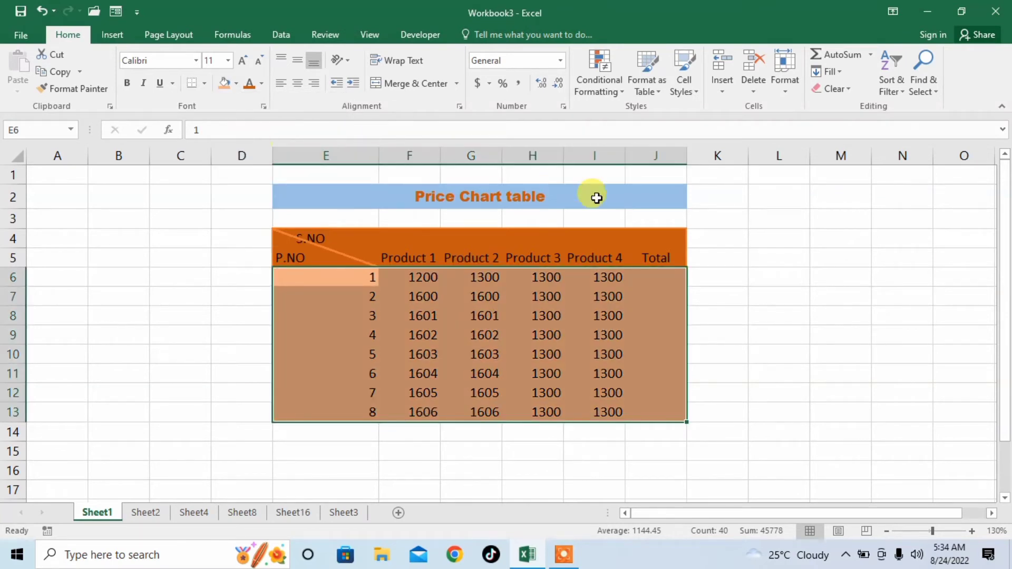
pyautogui.click(802, 252)
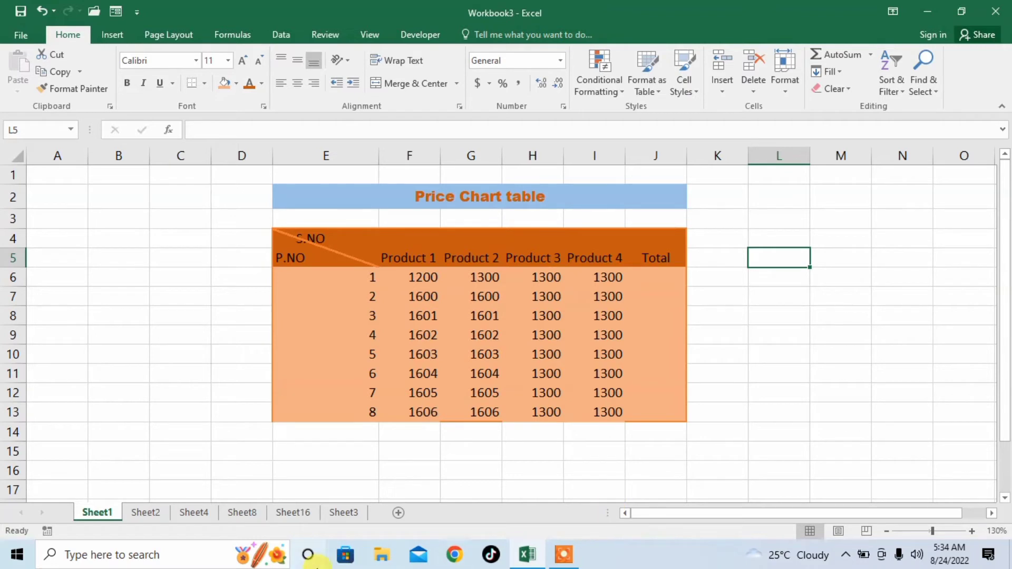
# Step: Add a new blank sheet after Sheet3
pyautogui.click(351, 514)
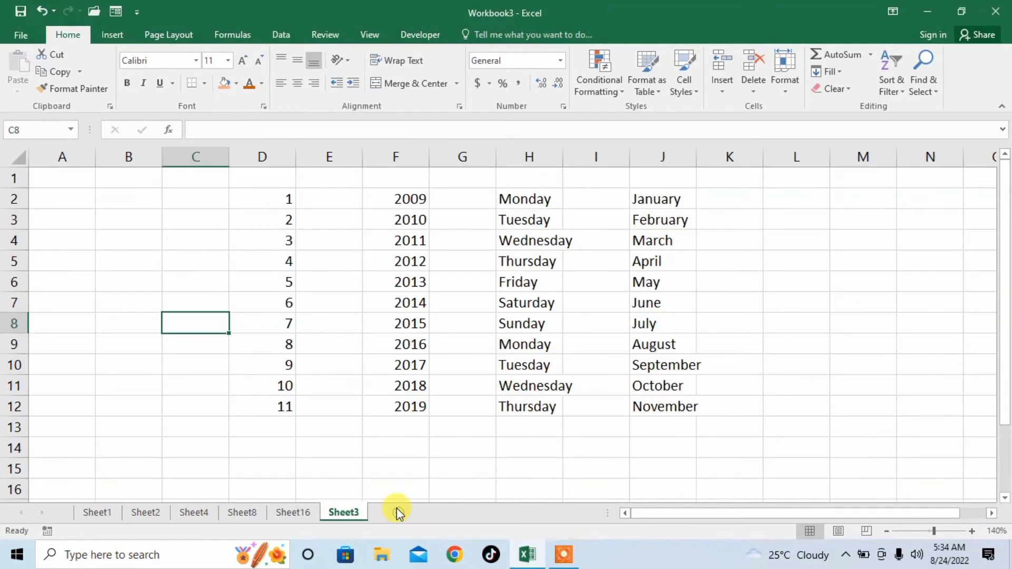
pyautogui.click(398, 511)
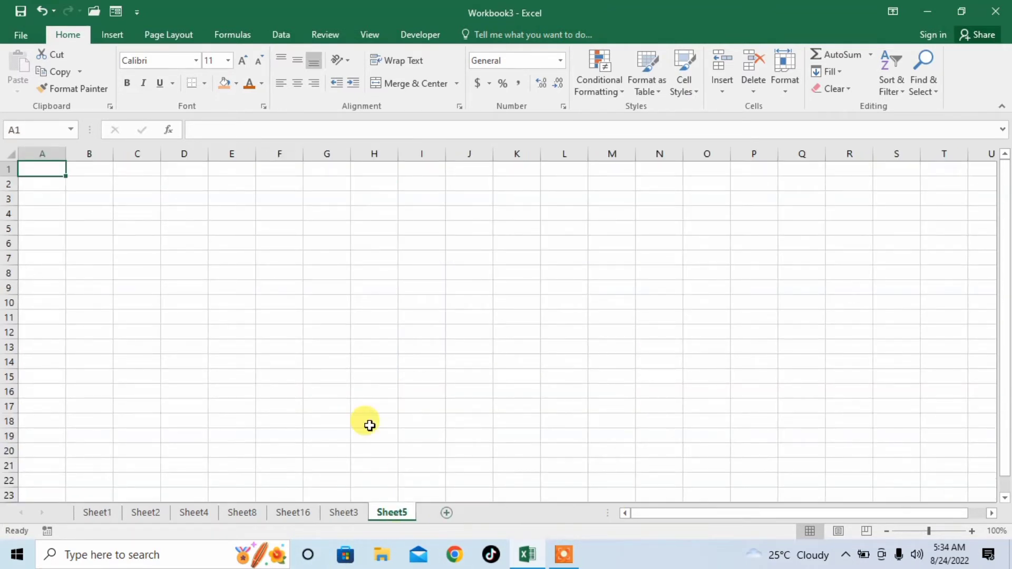
pyautogui.click(282, 194)
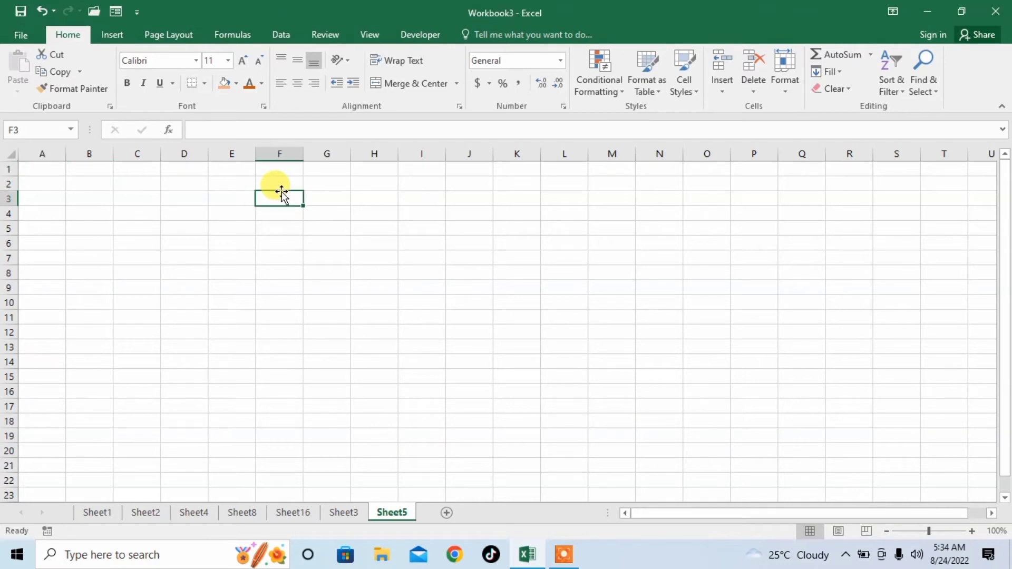
pyautogui.click(233, 184)
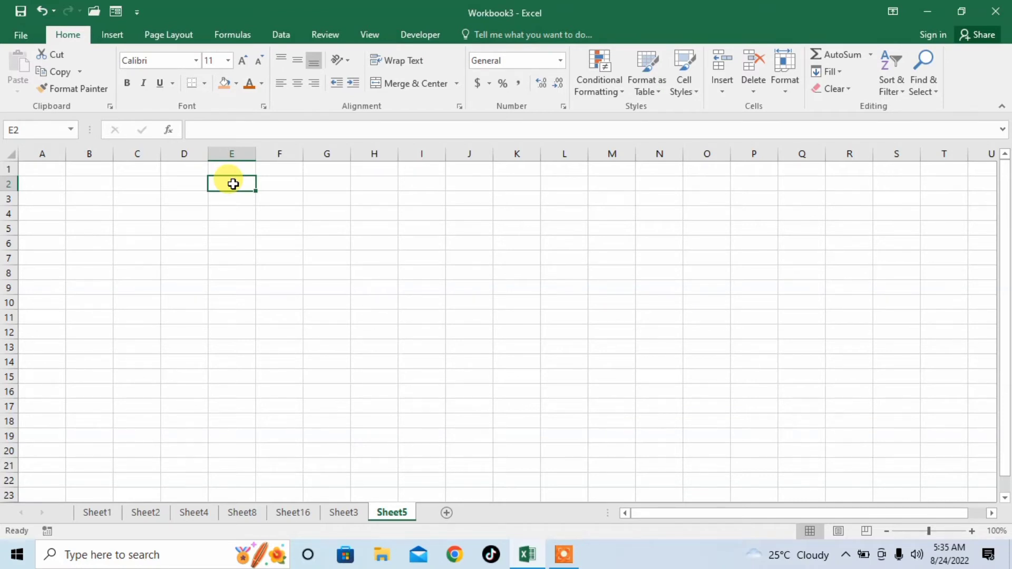
# Step: Type America into cell F2
pyautogui.click(271, 182)
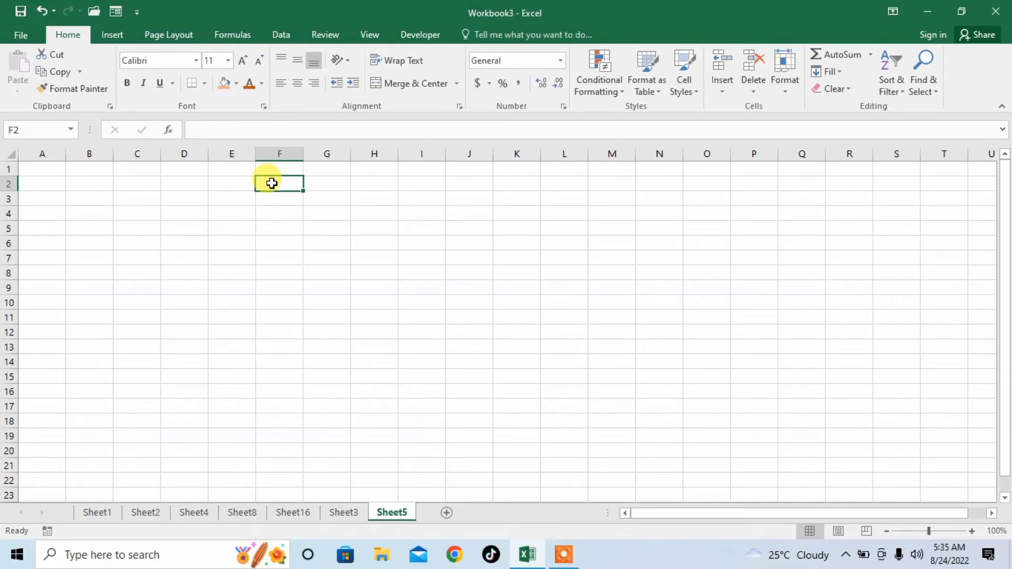
pyautogui.click(236, 184)
pyautogui.doubleClick(236, 184)
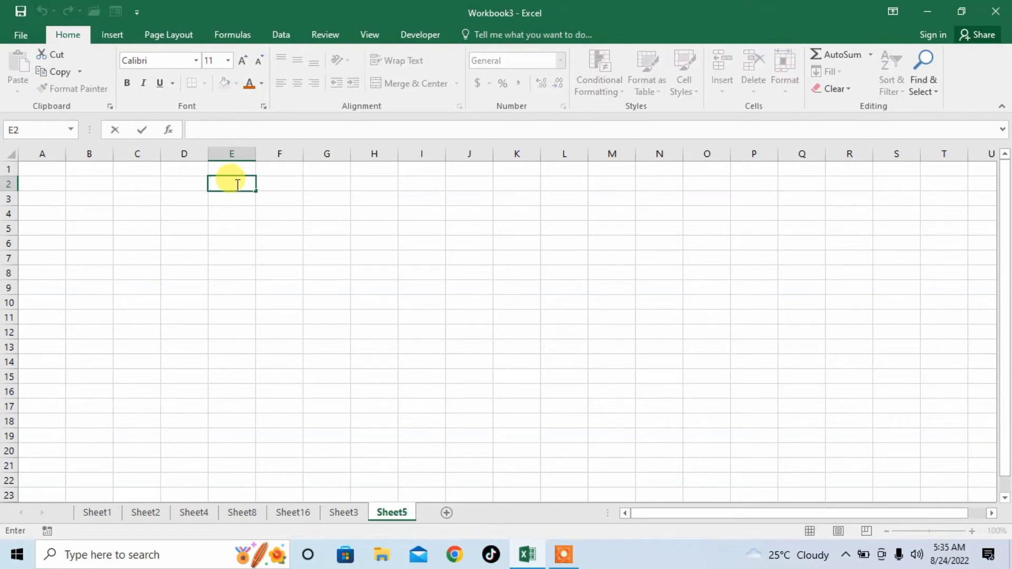
pyautogui.click(278, 184)
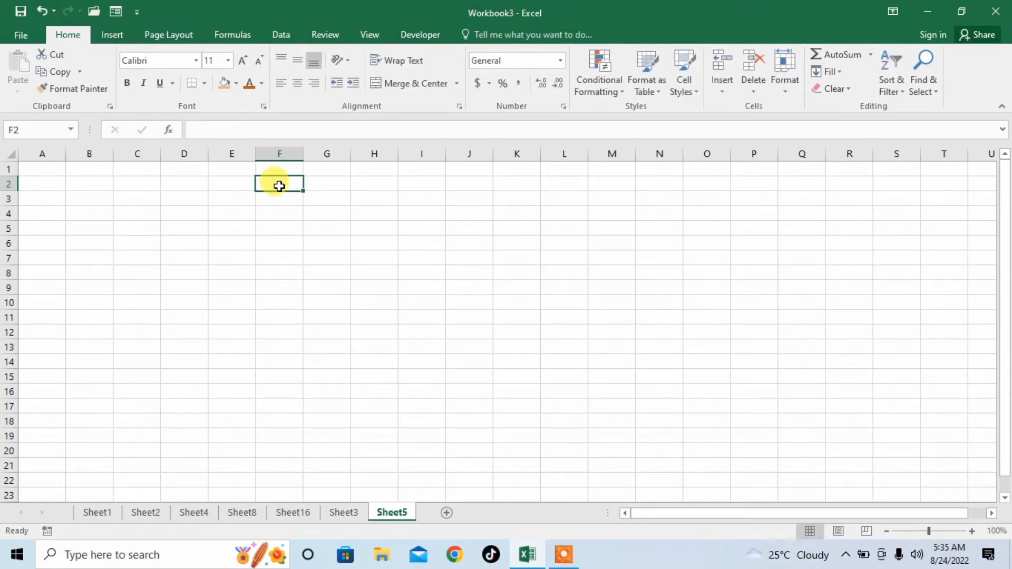
pyautogui.doubleClick(279, 185)
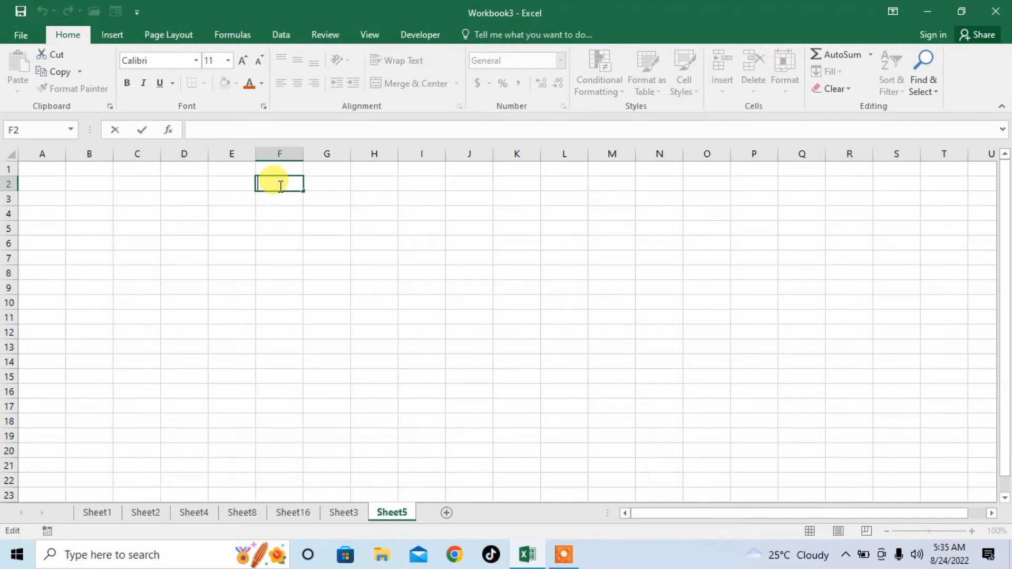
pyautogui.write('S')
pyautogui.press('BackSpace')
pyautogui.write('Am era')
pyautogui.press('BackSpace')
pyautogui.press('BackSpace')
pyautogui.press('BackSpace')
pyautogui.press('BackSpace')
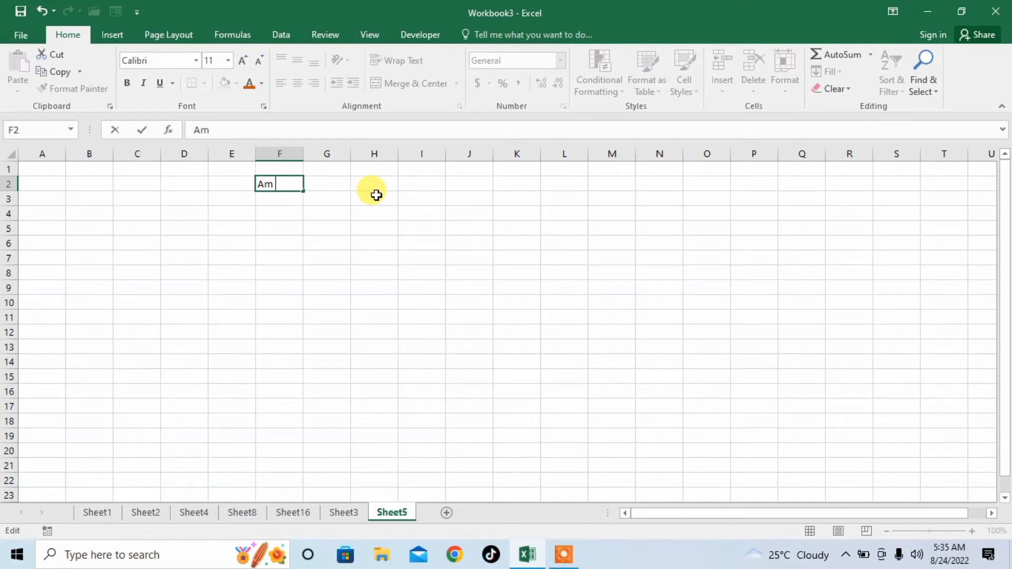
pyautogui.write('erica')
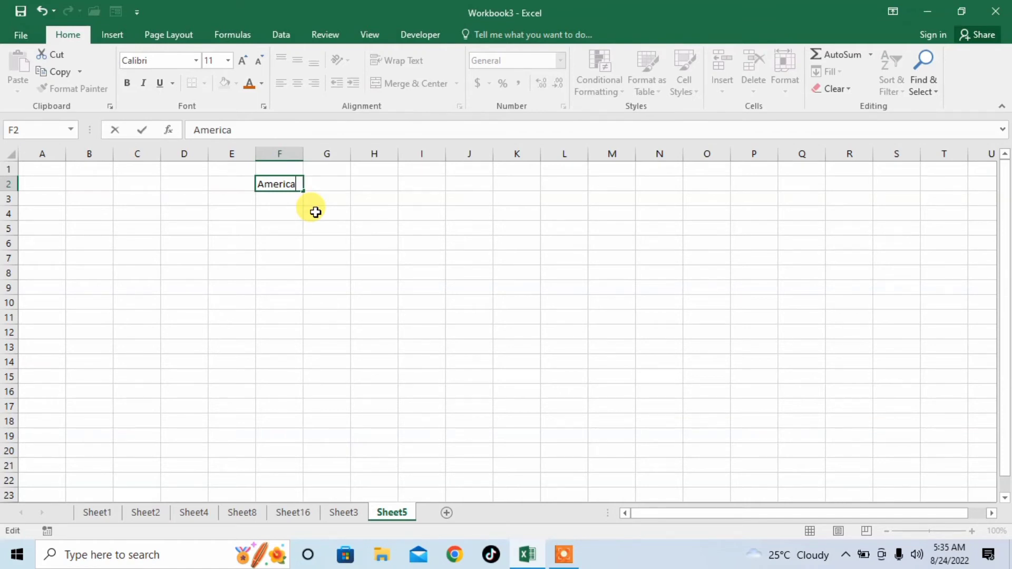
# Step: Enter the starting number 1 in cell E2 and reselect it
pyautogui.click(227, 183)
pyautogui.write('1')
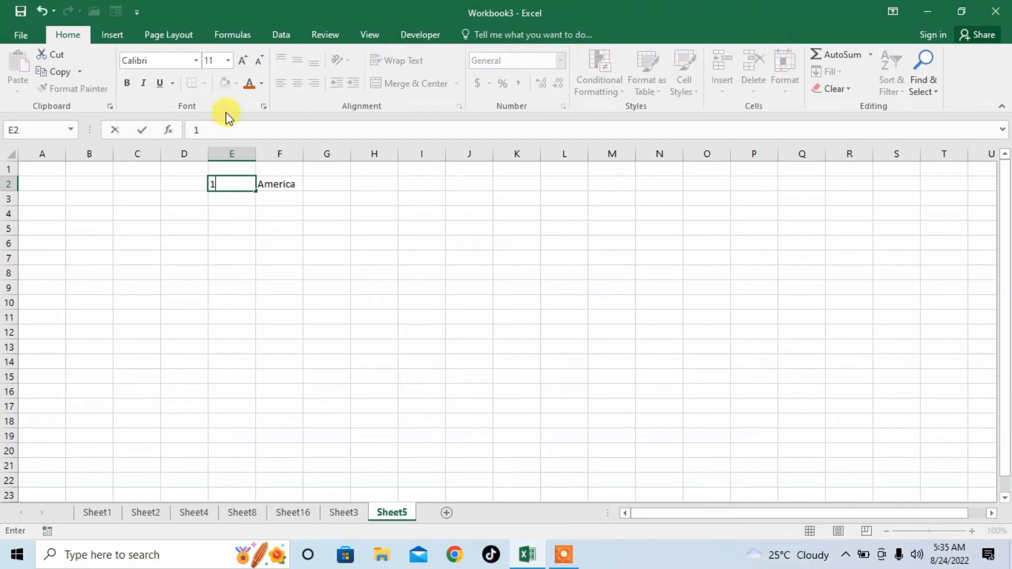
pyautogui.click(313, 211)
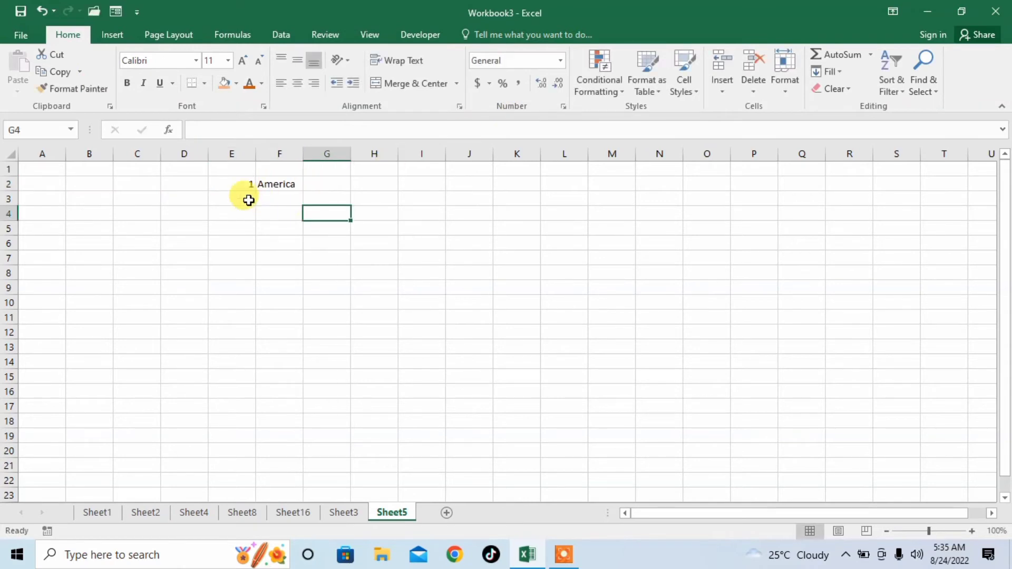
pyautogui.click(232, 188)
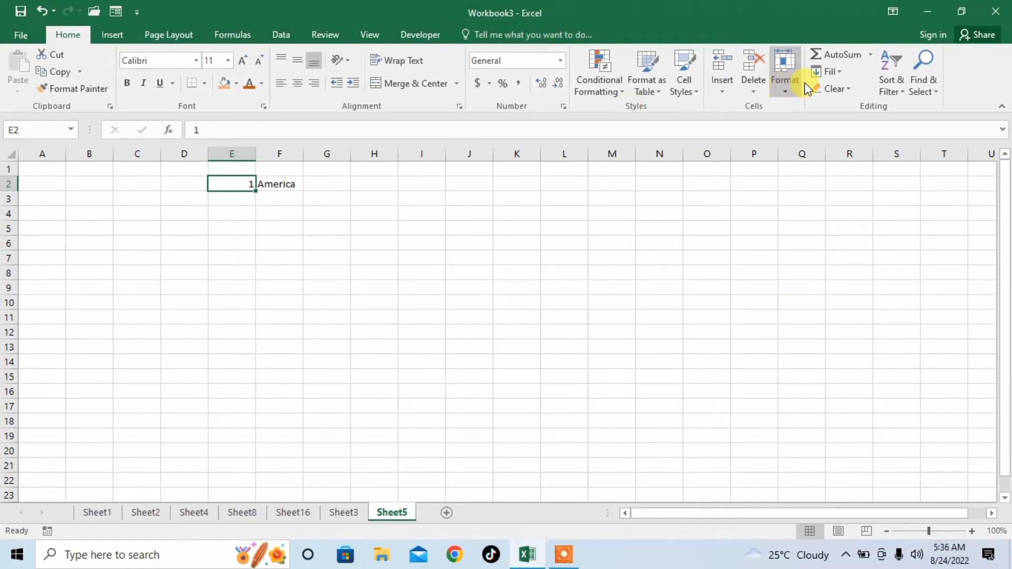
# Step: Fill column E with a 1–1000 series and copy America down column F
pyautogui.click(838, 77)
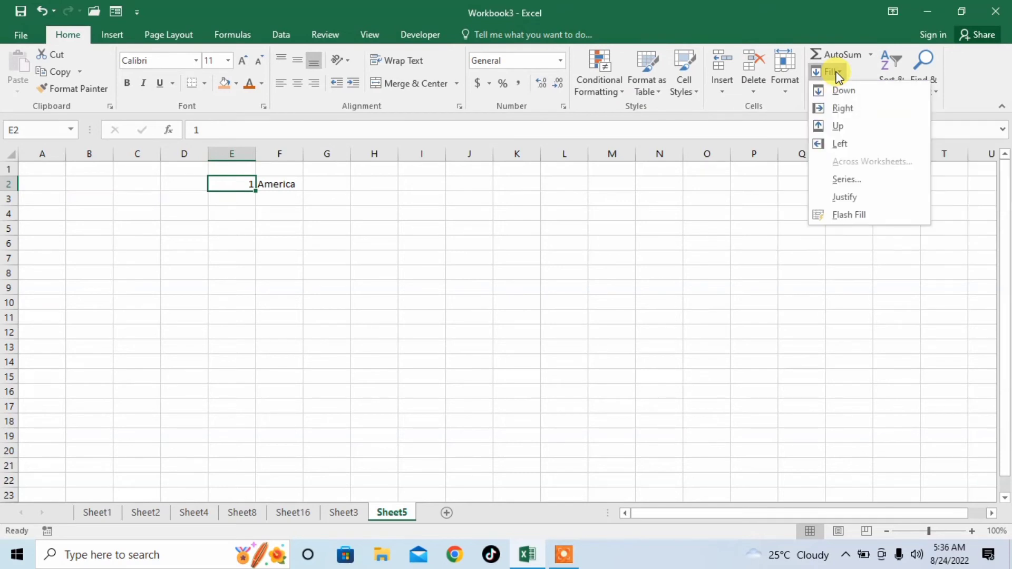
pyautogui.click(847, 185)
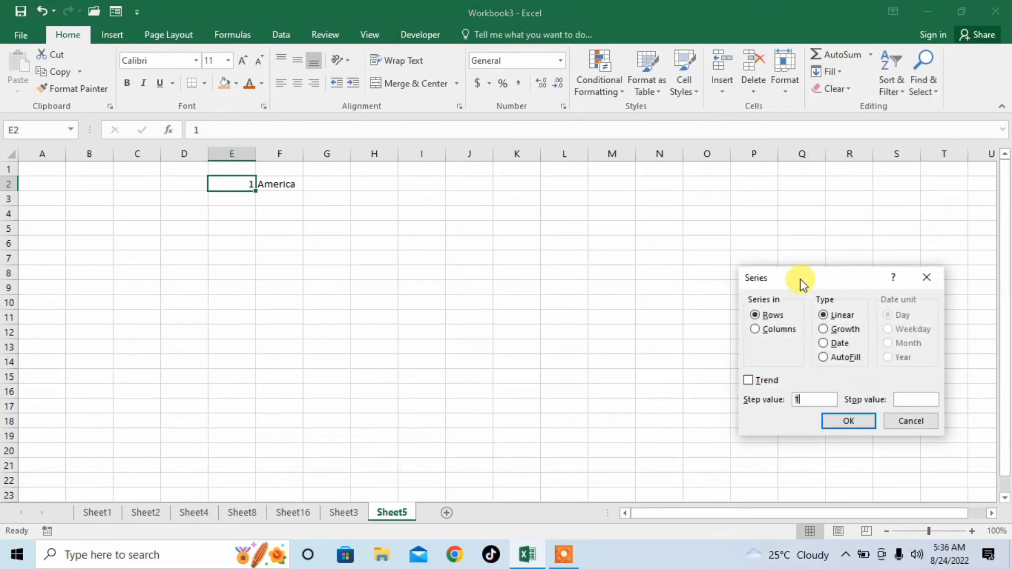
pyautogui.click(754, 329)
pyautogui.click(897, 398)
pyautogui.write('1000')
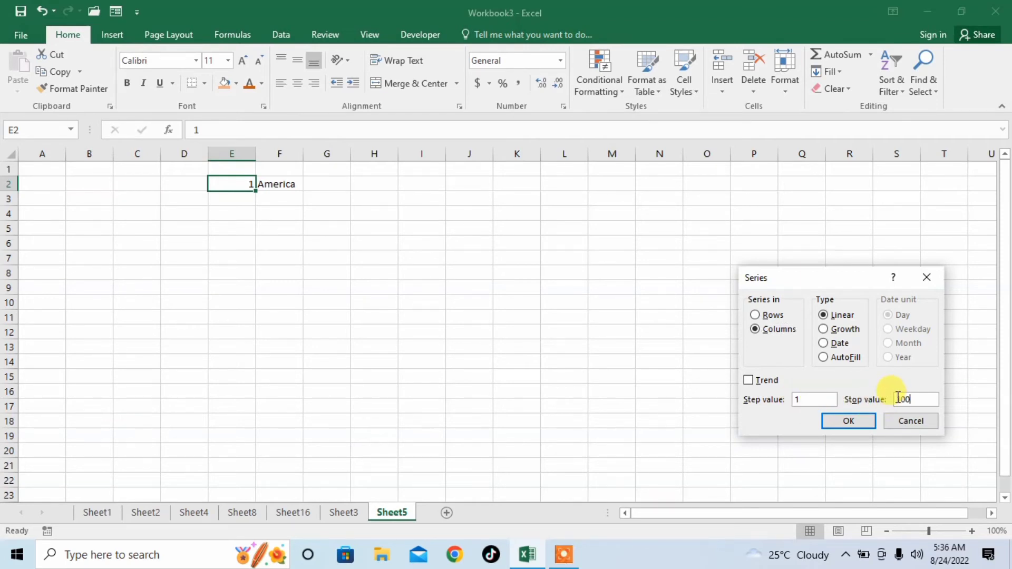
pyautogui.click(844, 424)
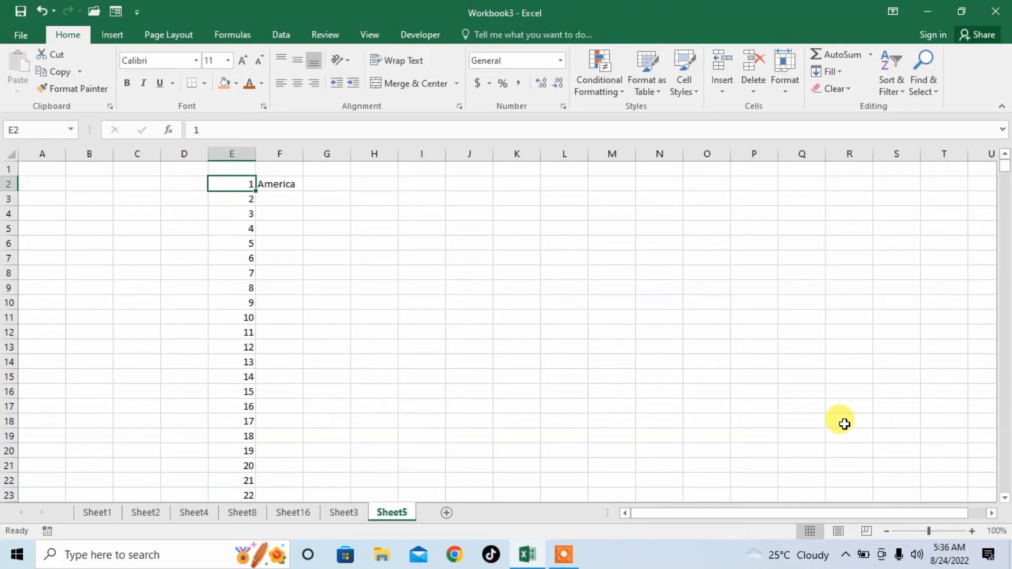
pyautogui.click(277, 186)
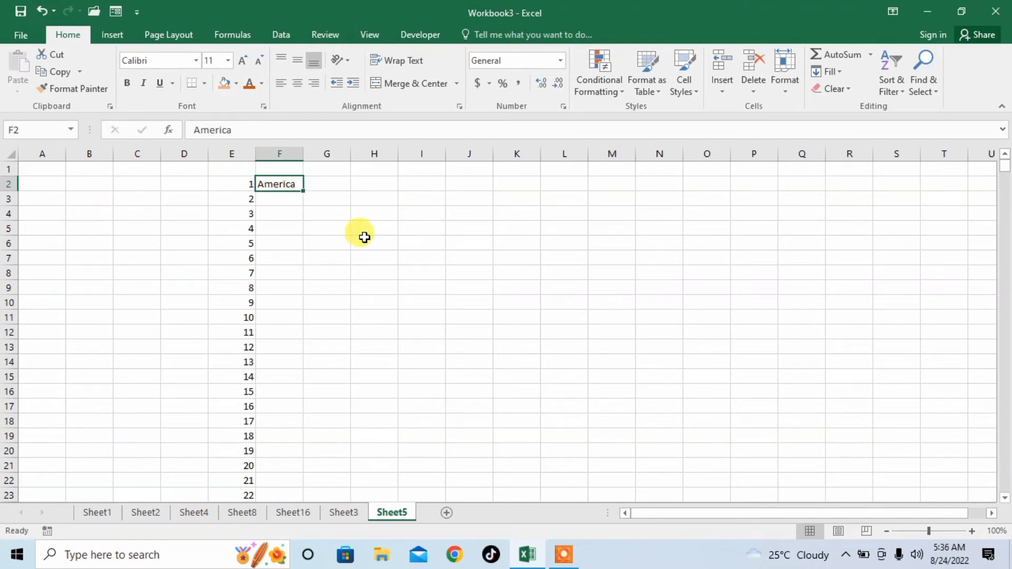
pyautogui.doubleClick(304, 191)
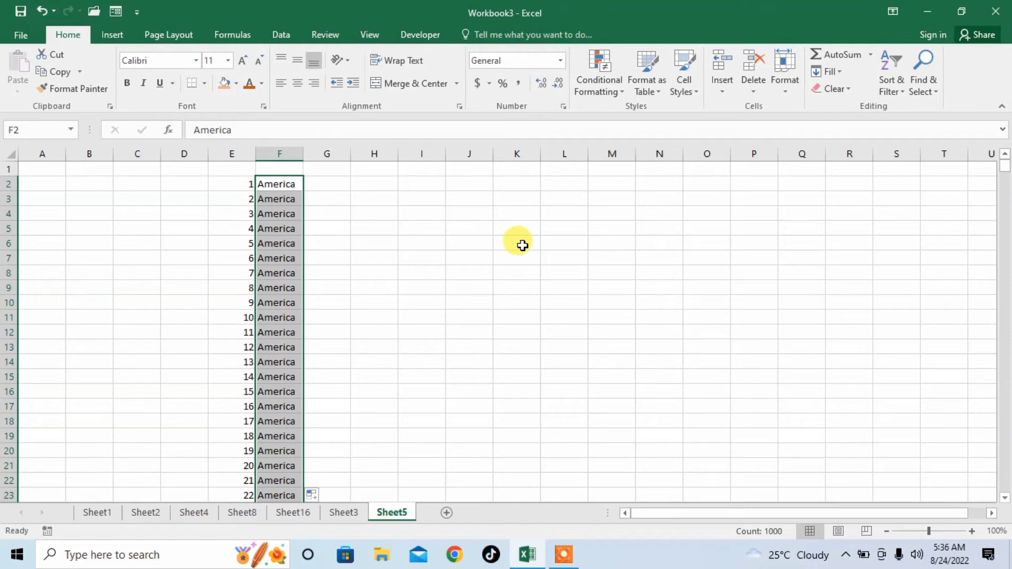
# Step: Copy columns E:F holding the numbered America list
pyautogui.click(548, 243)
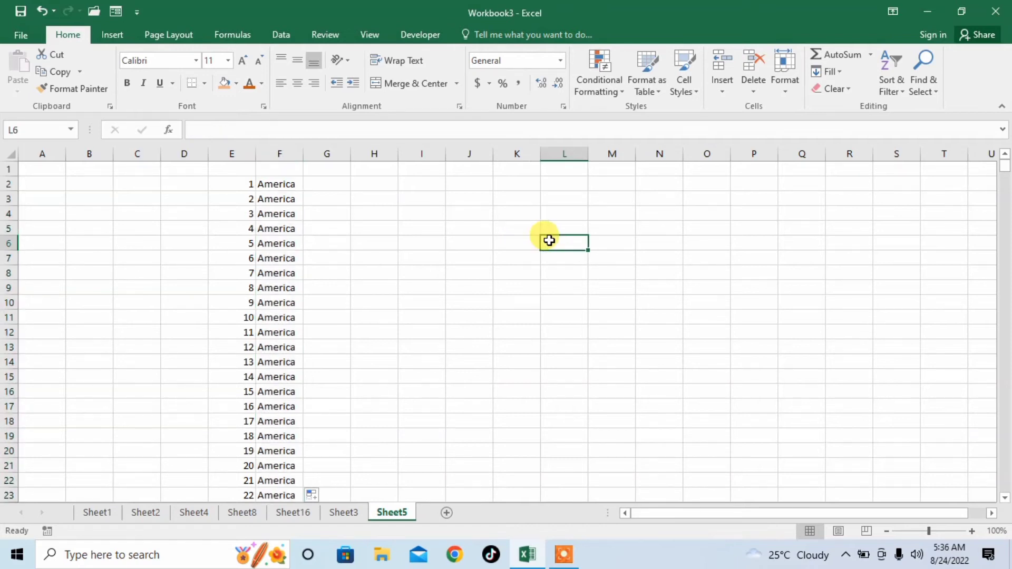
pyautogui.click(239, 187)
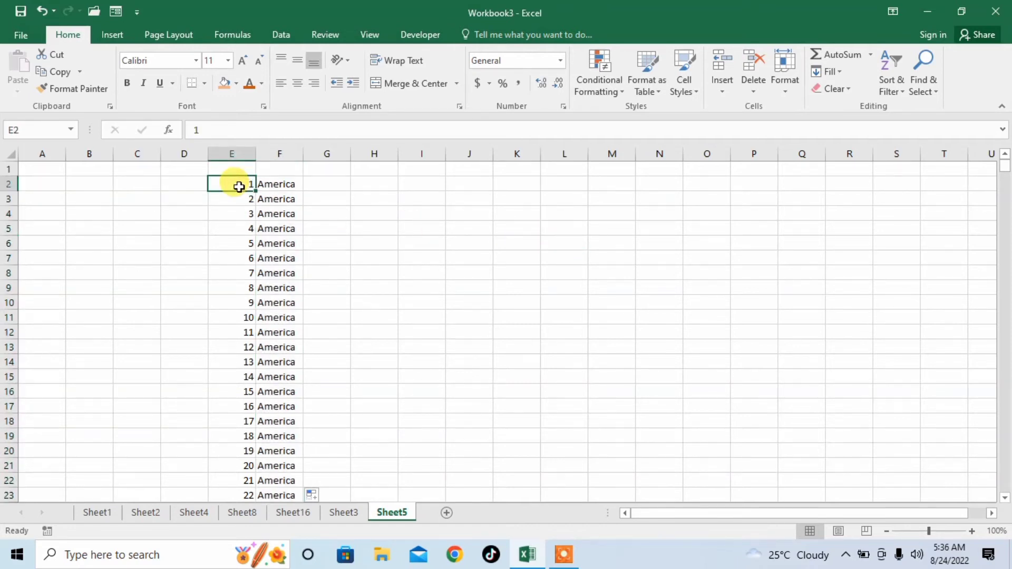
pyautogui.click(232, 152)
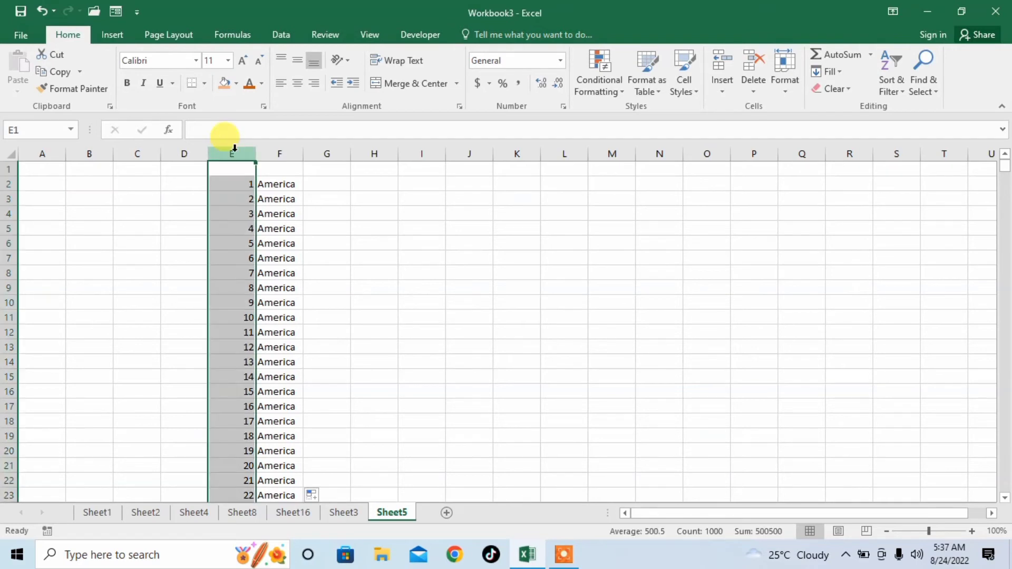
pyautogui.click(271, 151)
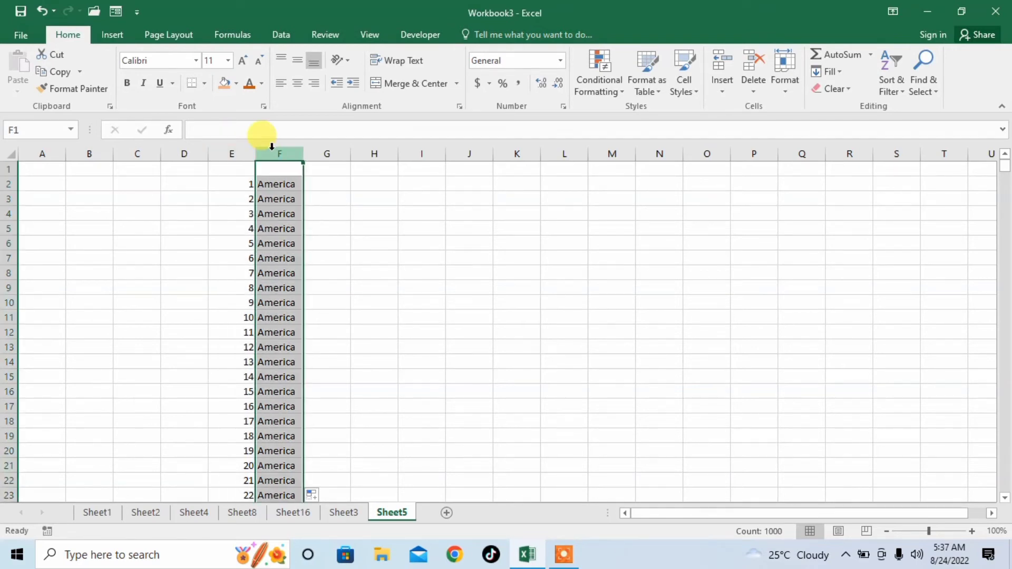
pyautogui.keyDown('shift'); pyautogui.click(233, 152); pyautogui.keyUp('shift')
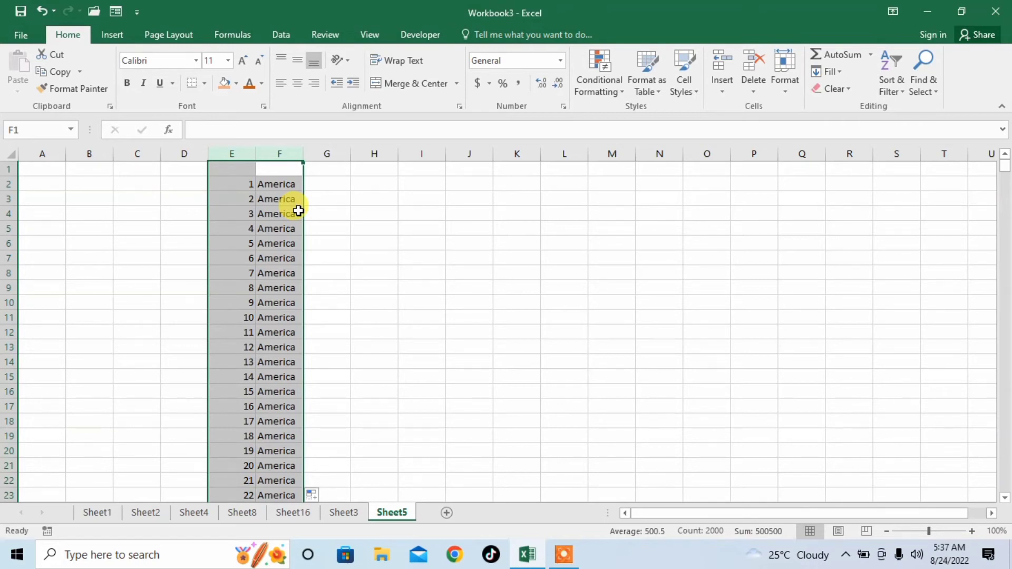
pyautogui.hotkey('ctrl', 'c')
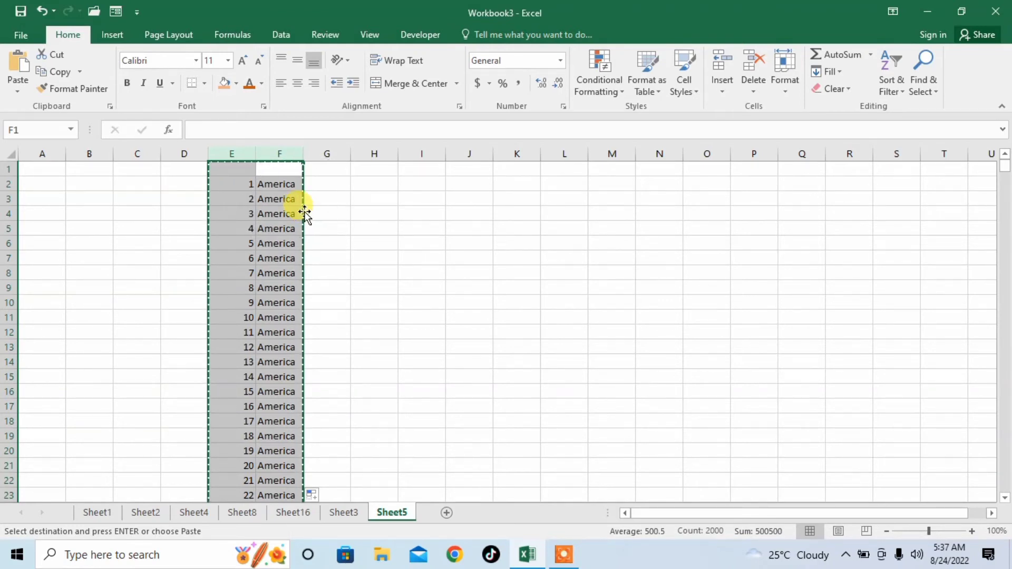
# Step: Duplicate the list into columns K:L and again into P:Q
pyautogui.moveTo(305, 212); pyautogui.dragTo(560, 214)
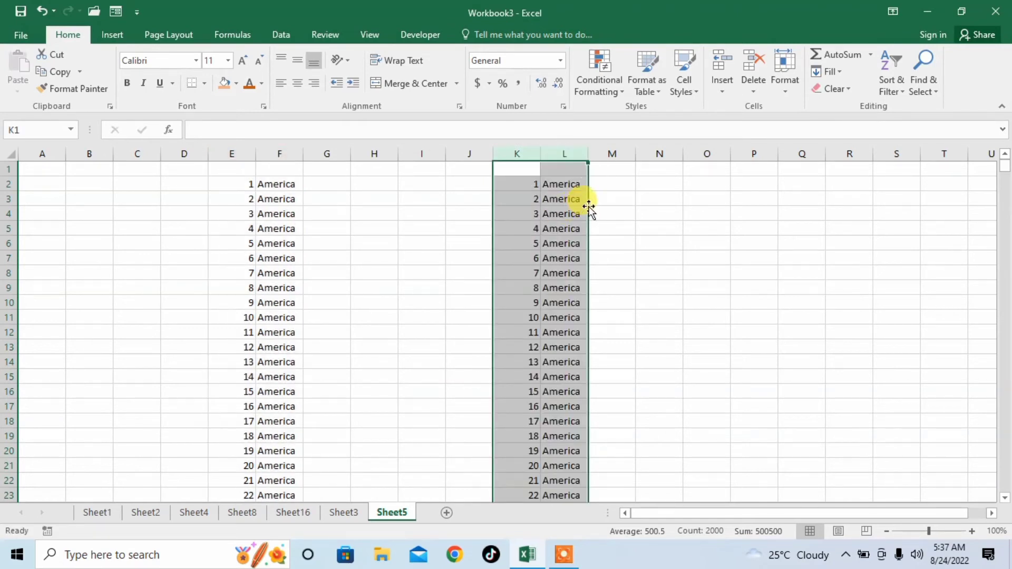
pyautogui.moveTo(589, 207); pyautogui.dragTo(785, 193)
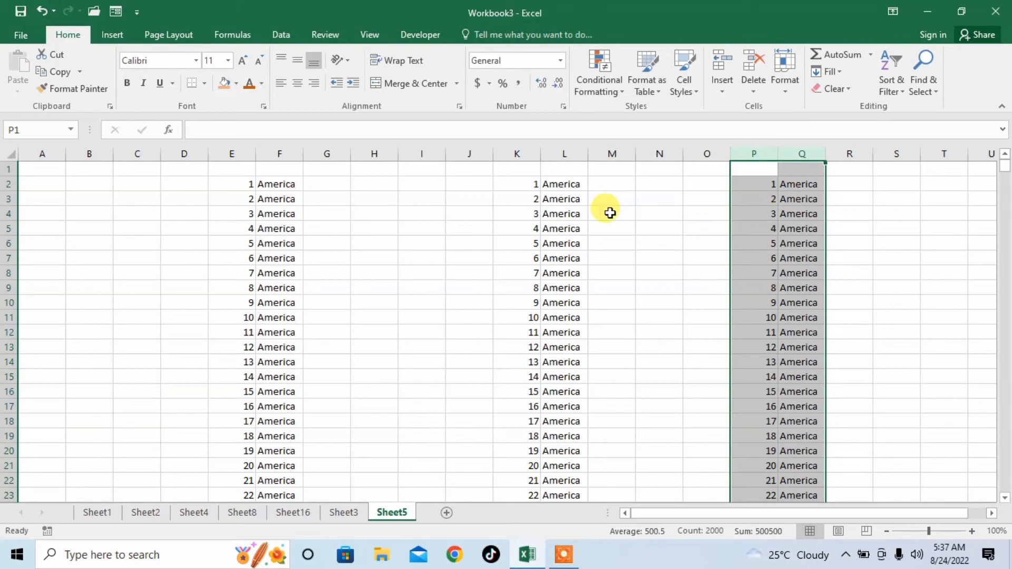
pyautogui.click(369, 229)
pyautogui.click(253, 198)
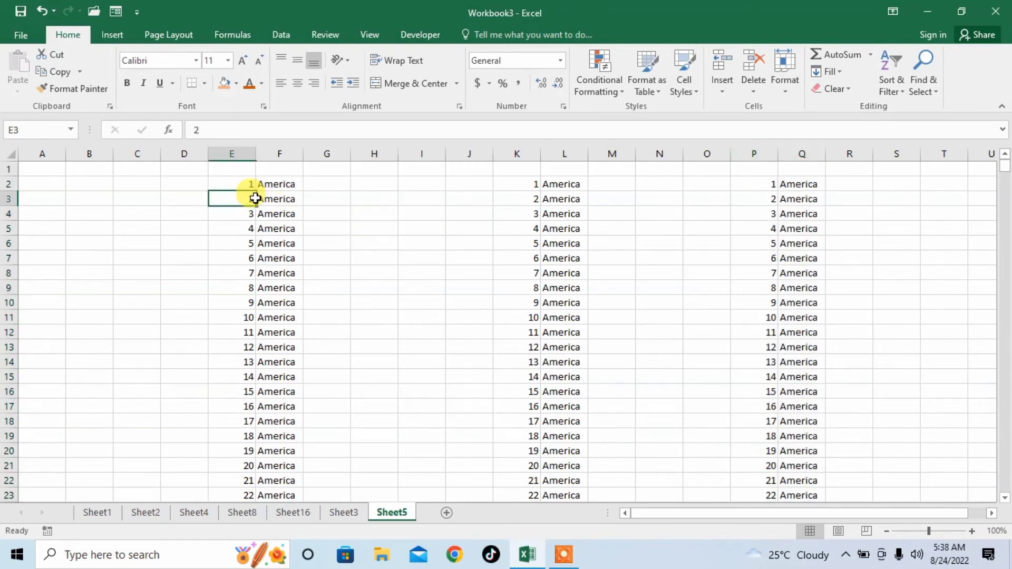
pyautogui.click(277, 226)
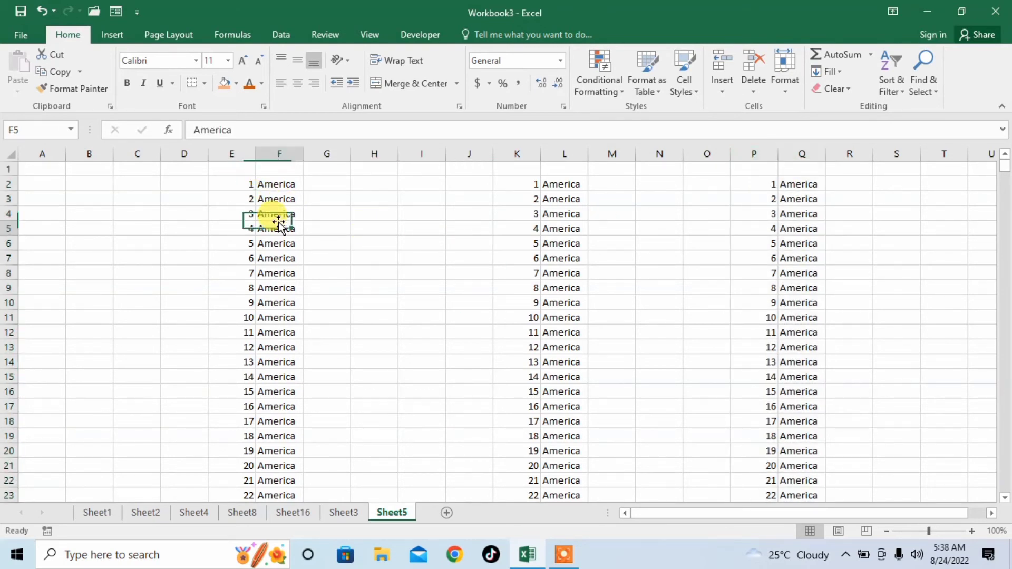
pyautogui.click(253, 213)
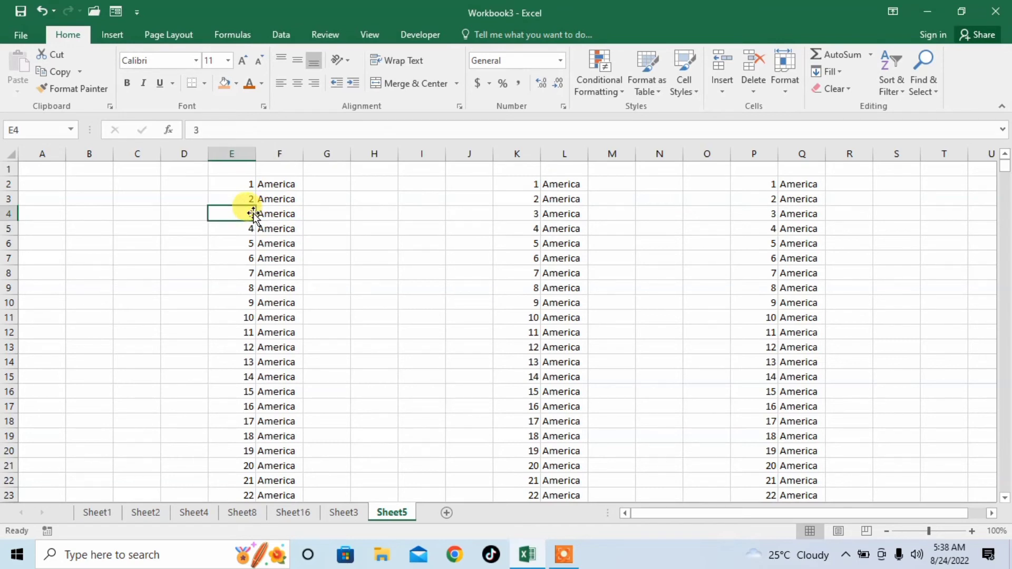
# Step: Show the Clipboard pane and collect the 3, 10 and 14 America rows
pyautogui.click(108, 107)
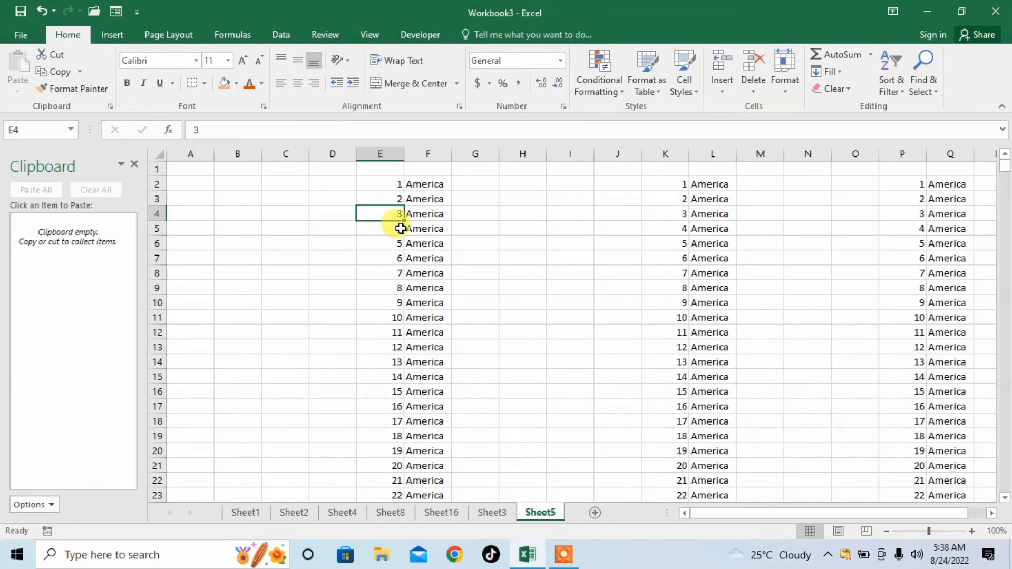
pyautogui.moveTo(389, 213); pyautogui.dragTo(418, 218)
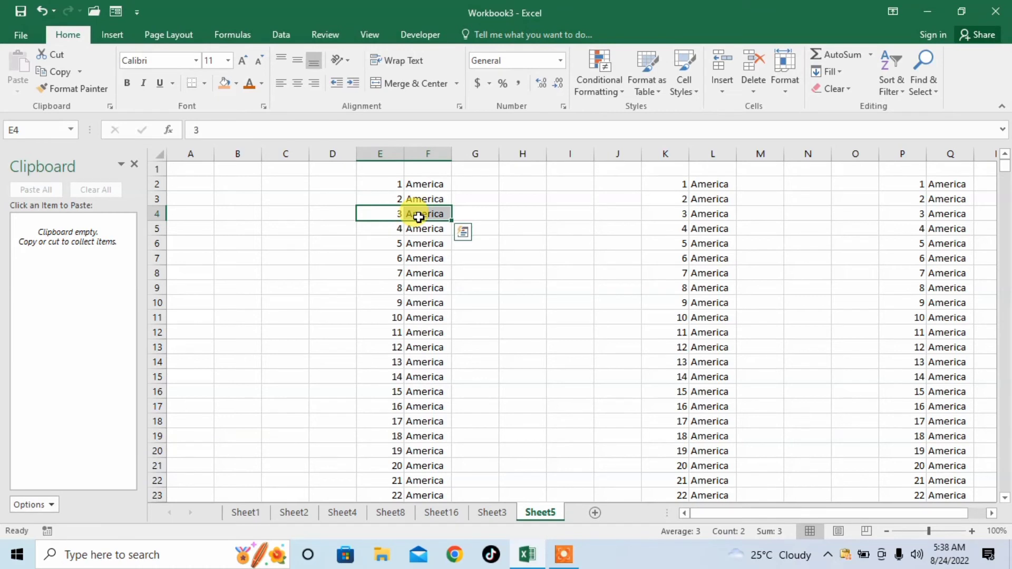
pyautogui.hotkey('ctrl', 'c')
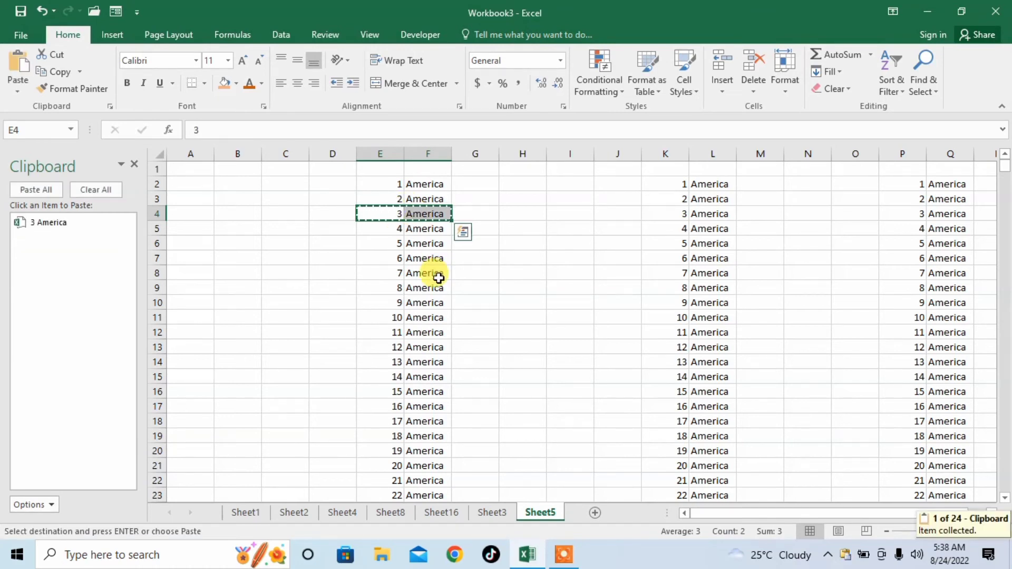
pyautogui.moveTo(371, 323); pyautogui.dragTo(427, 328)
pyautogui.hotkey('ctrl', 'c')
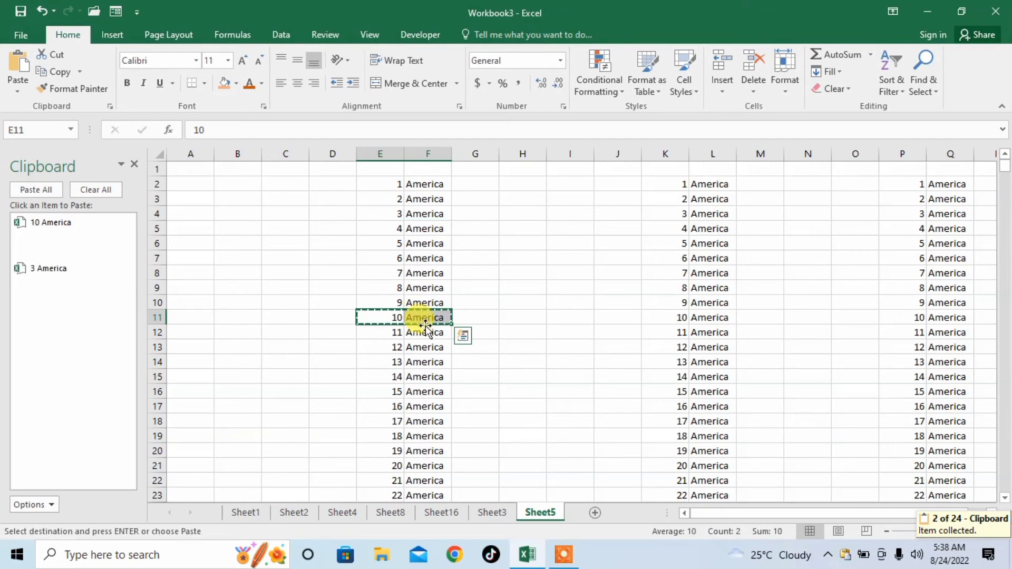
pyautogui.moveTo(376, 379); pyautogui.dragTo(424, 378)
pyautogui.hotkey('ctrl', 'c')
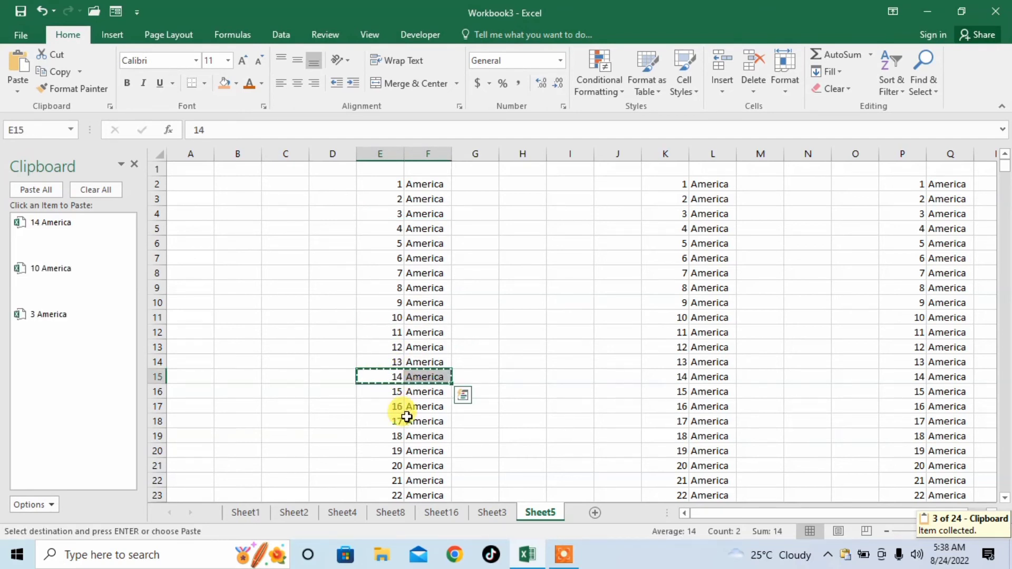
# Step: Add the 17 and 20 America rows to the Clipboard, then select B3
pyautogui.click(379, 422)
pyautogui.moveTo(378, 422); pyautogui.dragTo(416, 422)
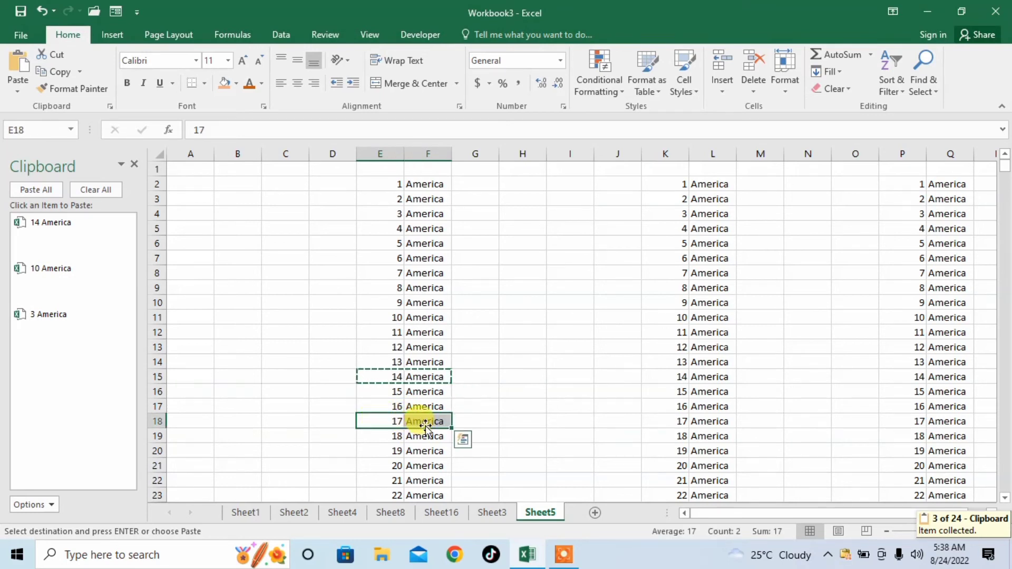
pyautogui.hotkey('ctrl', 'c')
pyautogui.moveTo(378, 465); pyautogui.dragTo(426, 504)
pyautogui.hotkey('ctrl', 'c')
pyautogui.hotkey('ctrl', 'c')
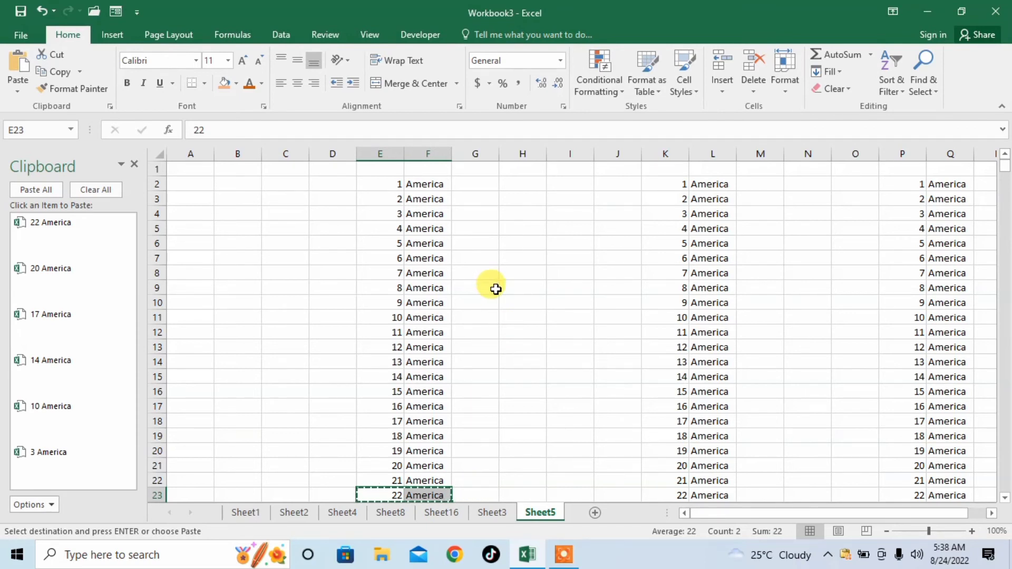
pyautogui.click(239, 204)
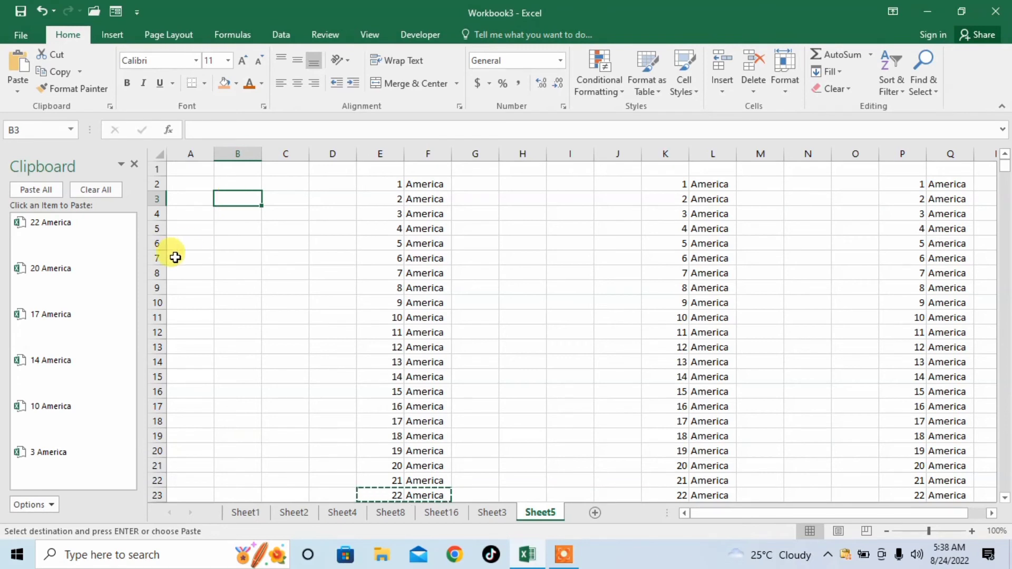
# Step: Paste all collected rows into B3:C8 and close the Clipboard pane
pyautogui.click(39, 191)
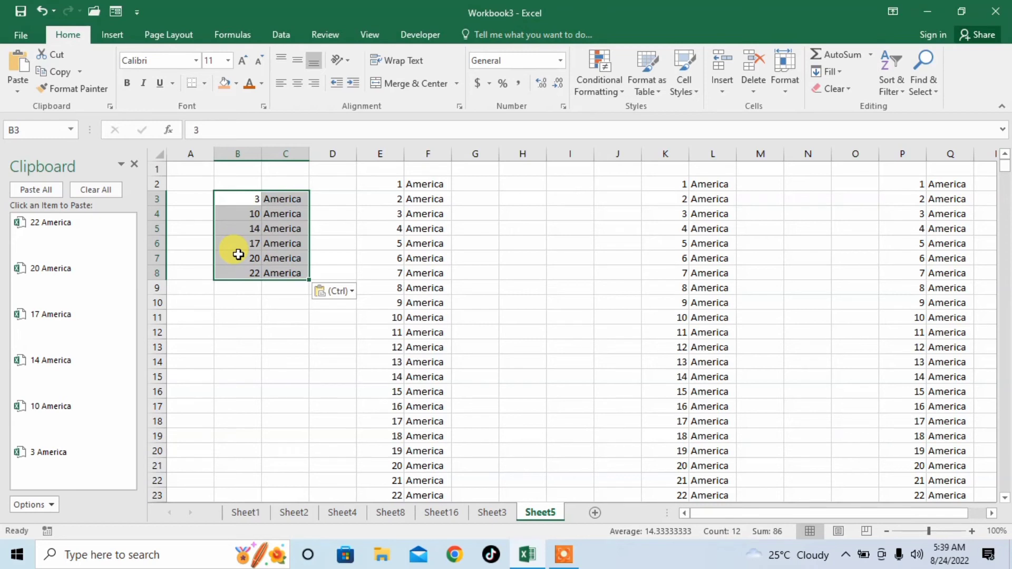
pyautogui.click(134, 164)
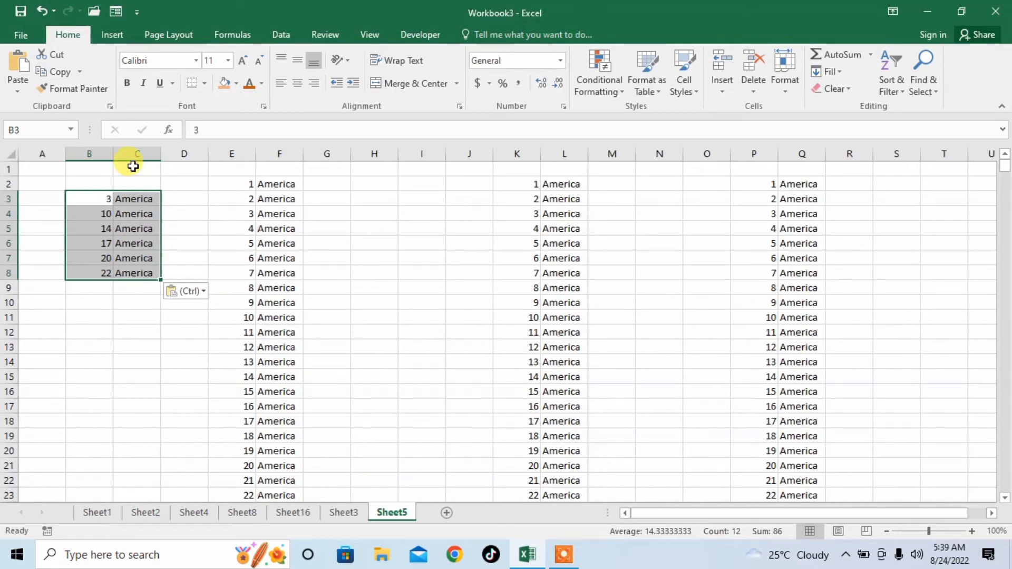
# Step: Move the America column F ahead of the numbers in column E
pyautogui.click(289, 155)
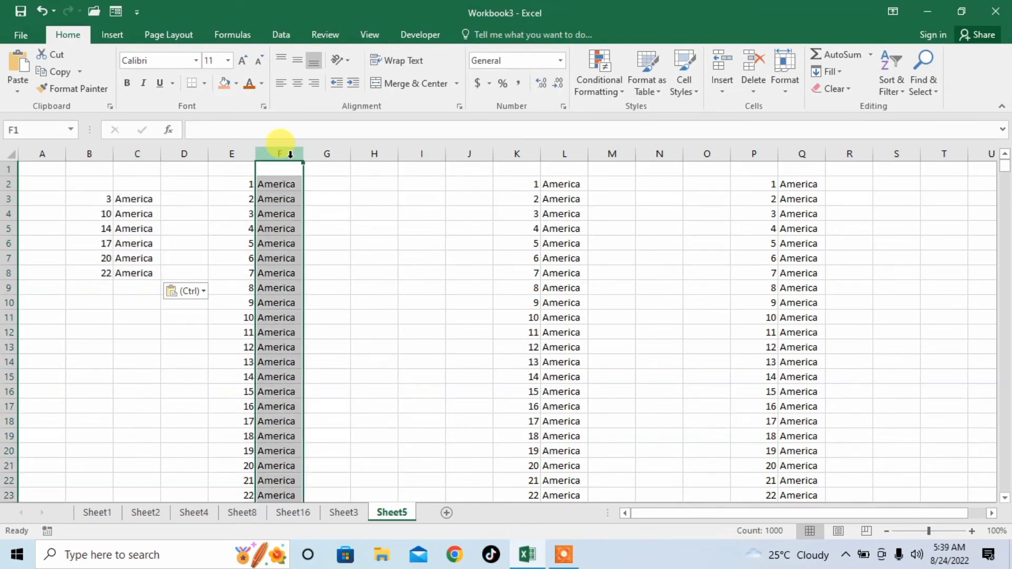
pyautogui.click(239, 154)
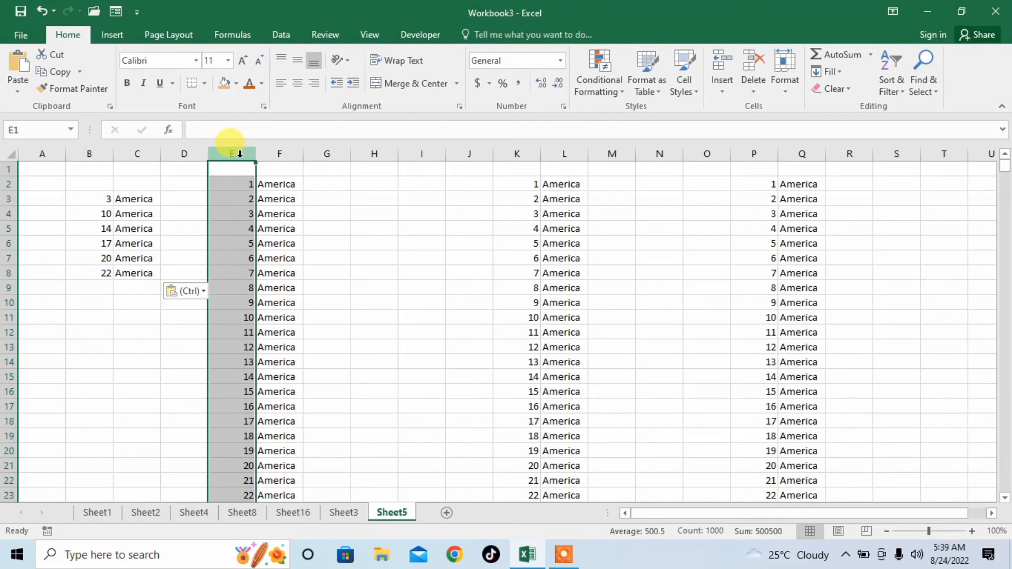
pyautogui.click(278, 154)
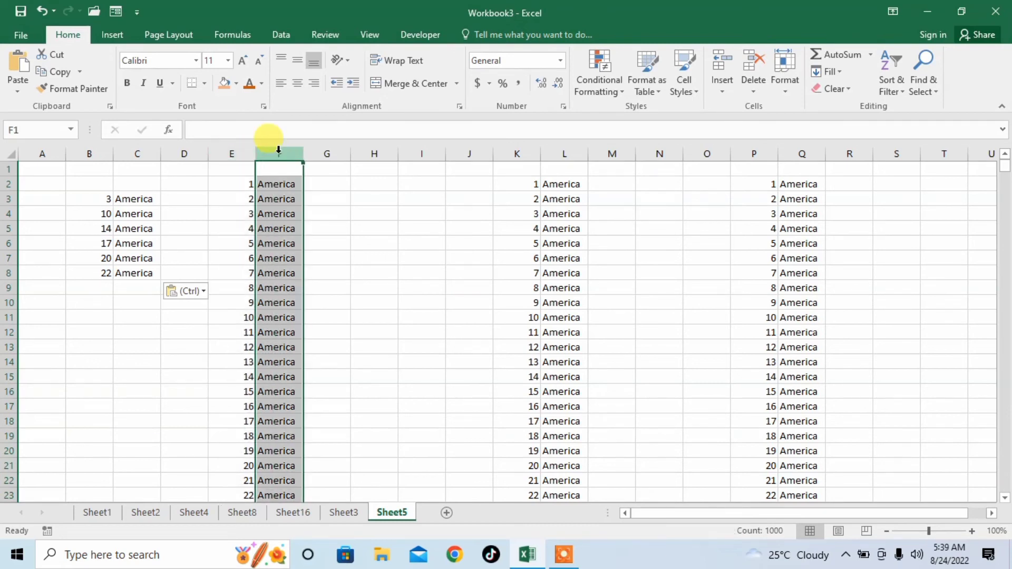
pyautogui.click(236, 154)
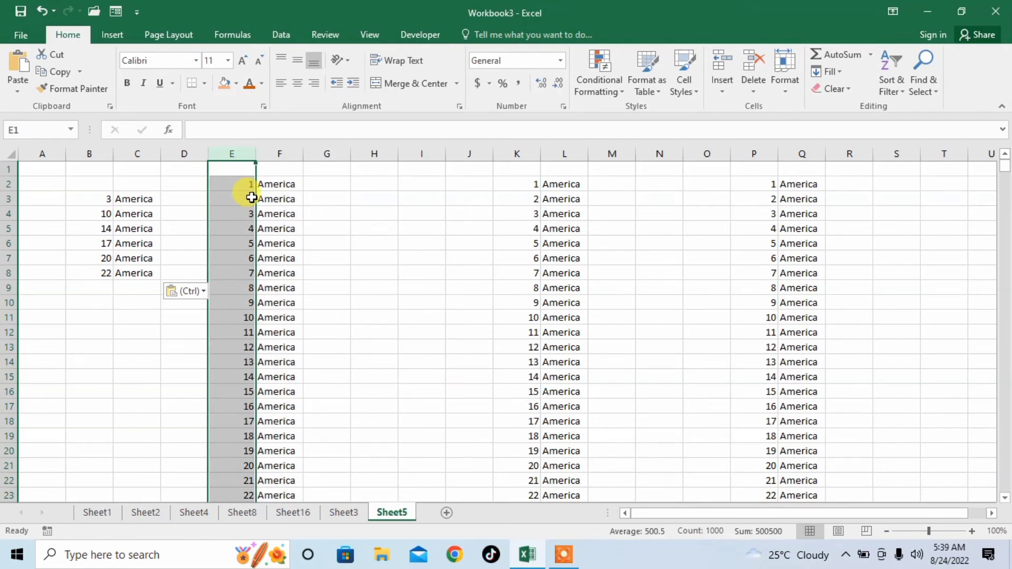
pyautogui.click(284, 154)
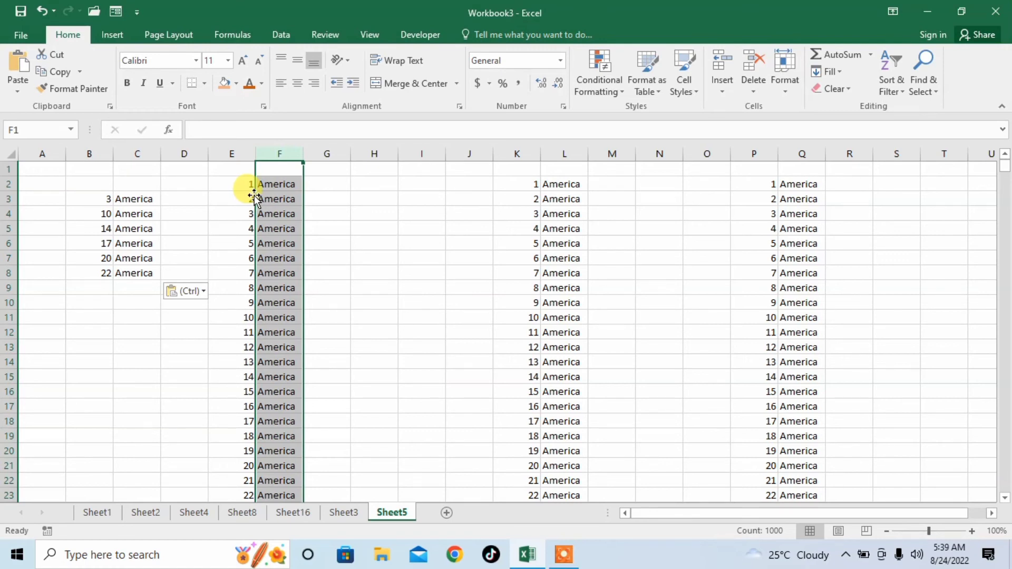
pyautogui.moveTo(255, 196); pyautogui.dragTo(228, 197)
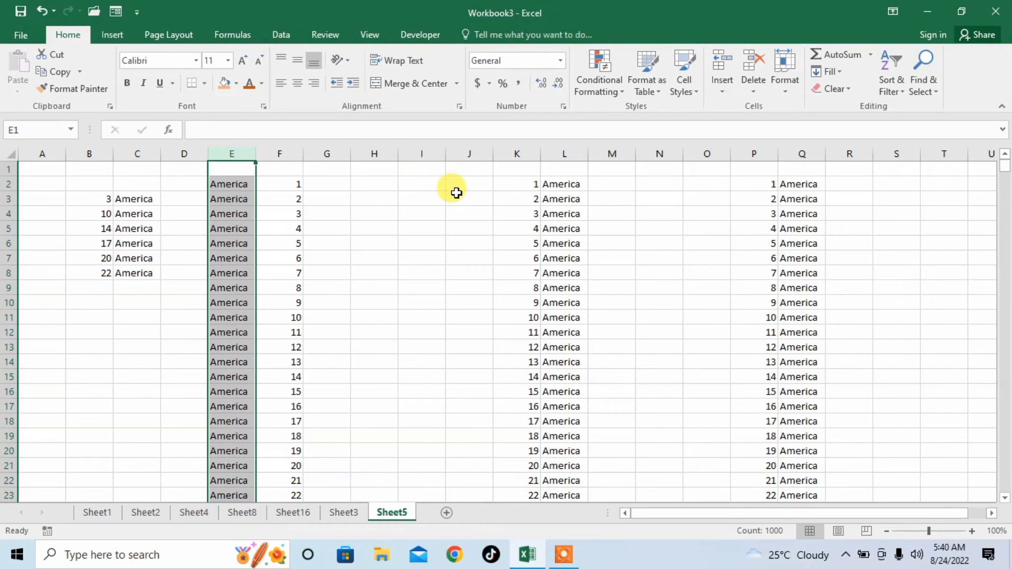
# Step: Check cell E8 in the moved column, then scroll down the sheet
pyautogui.click(235, 268)
pyautogui.doubleClick(234, 271)
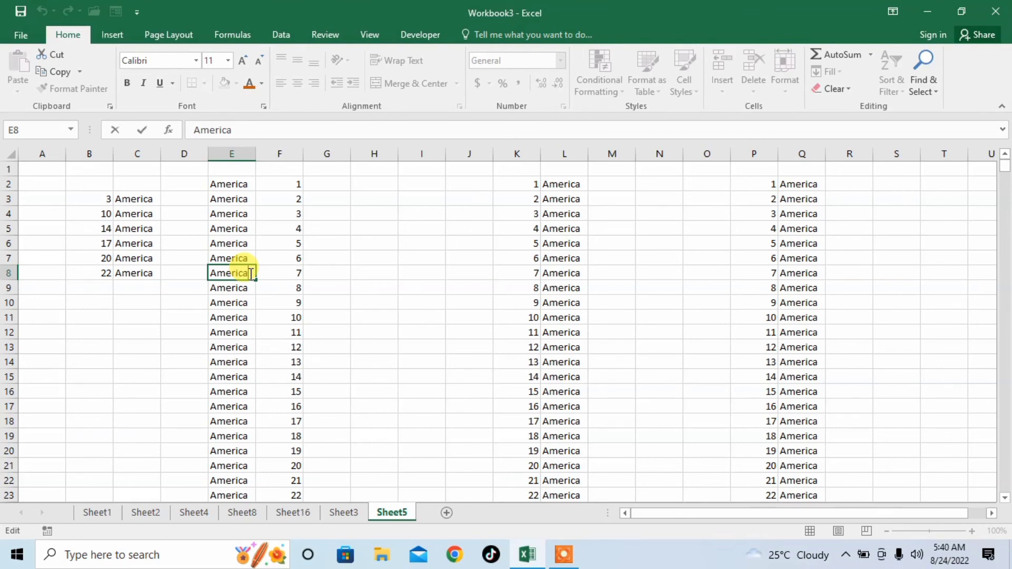
pyautogui.click(457, 268)
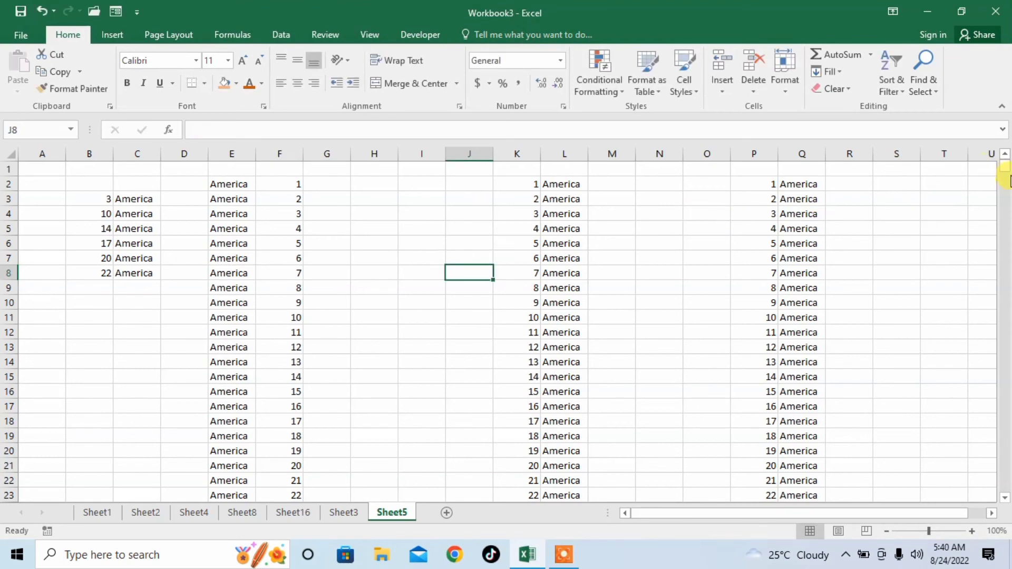
pyautogui.moveTo(1007, 171); pyautogui.dragTo(1001, 205)
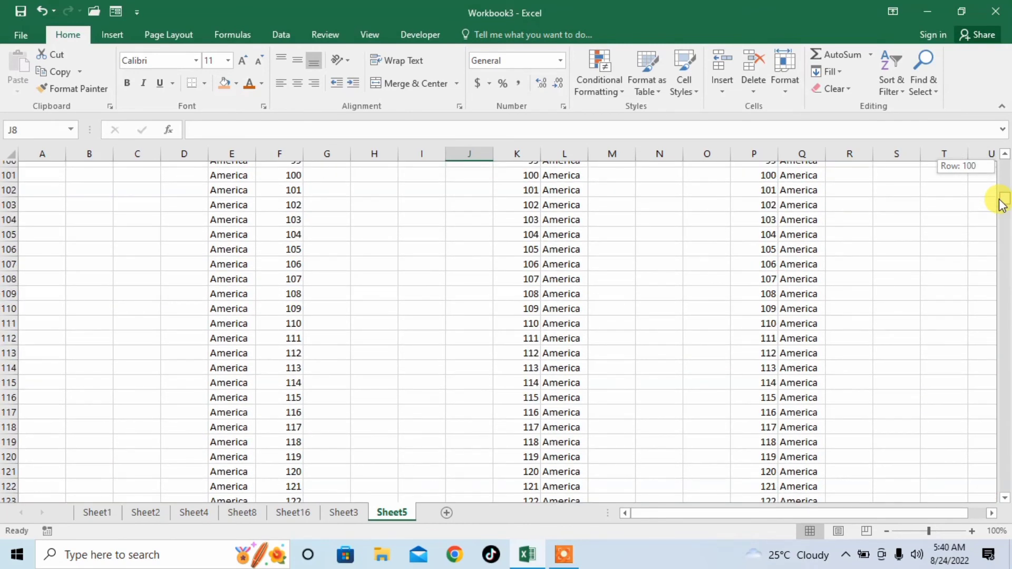
pyautogui.moveTo(1002, 204); pyautogui.dragTo(1001, 205)
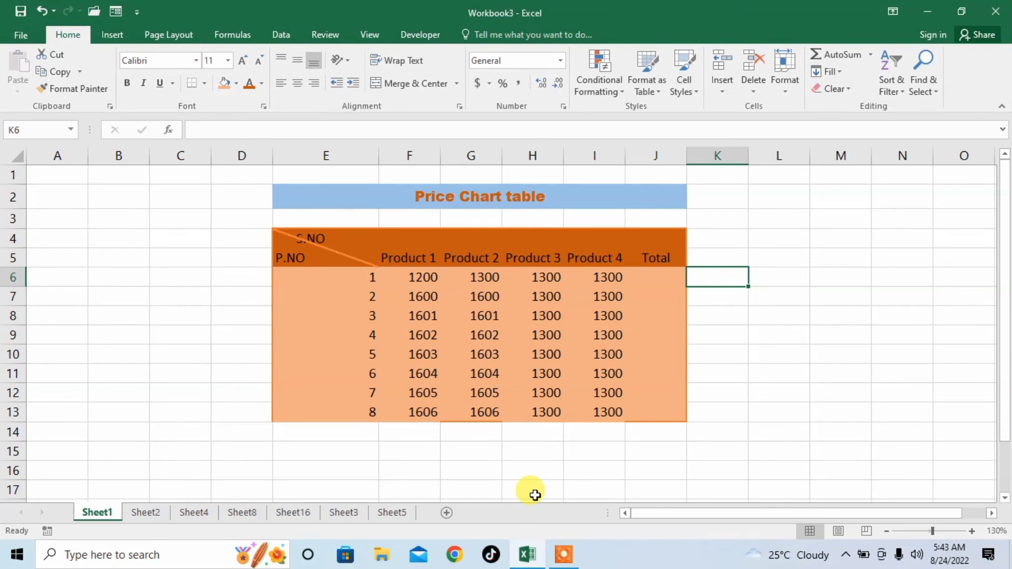
# Step: Enter =SUM(F6:I6) in Total cell J6, giving 5100
pyautogui.click(401, 284)
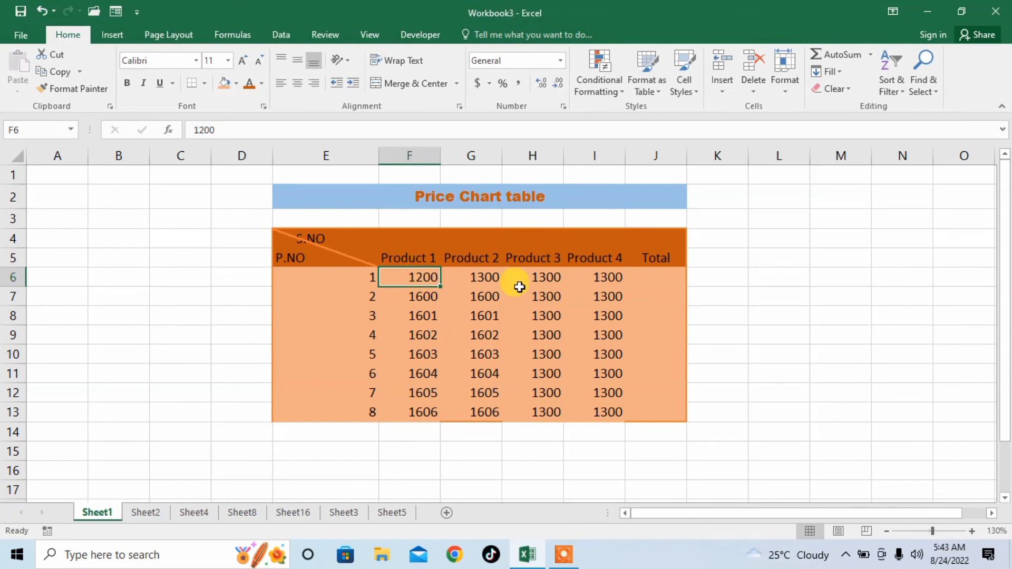
pyautogui.click(652, 278)
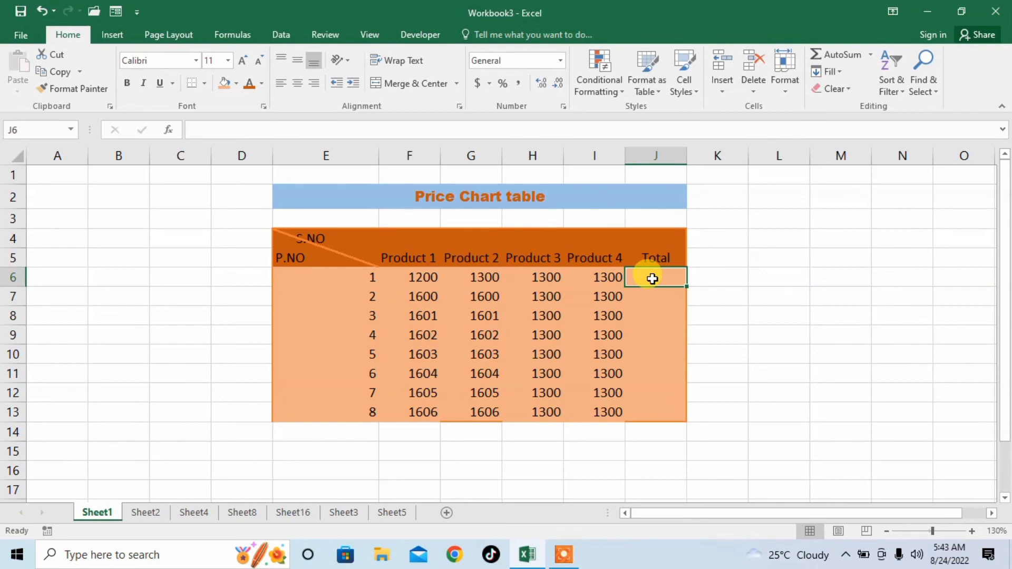
pyautogui.doubleClick(651, 277)
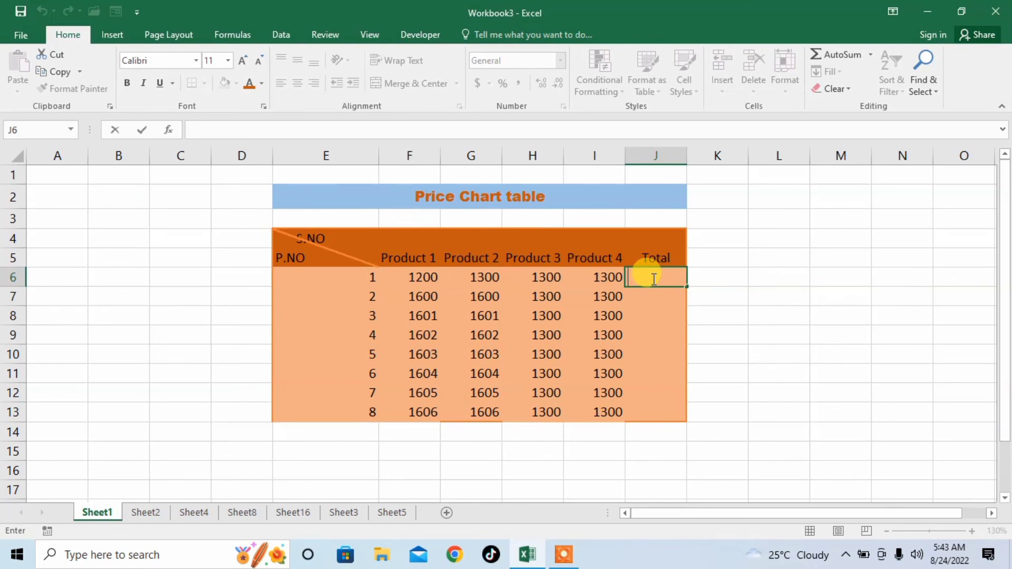
pyautogui.write('=')
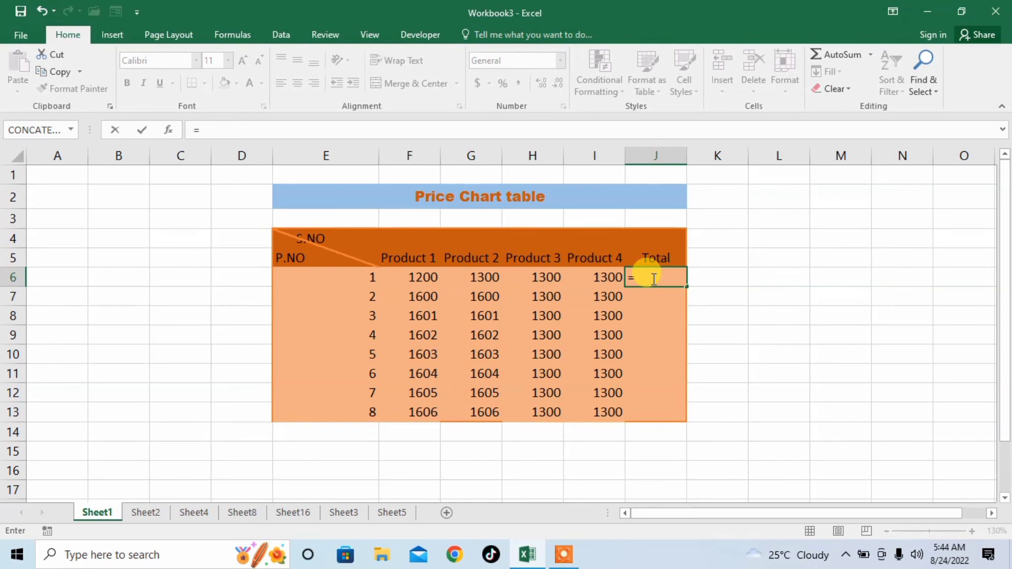
pyautogui.write('sum')
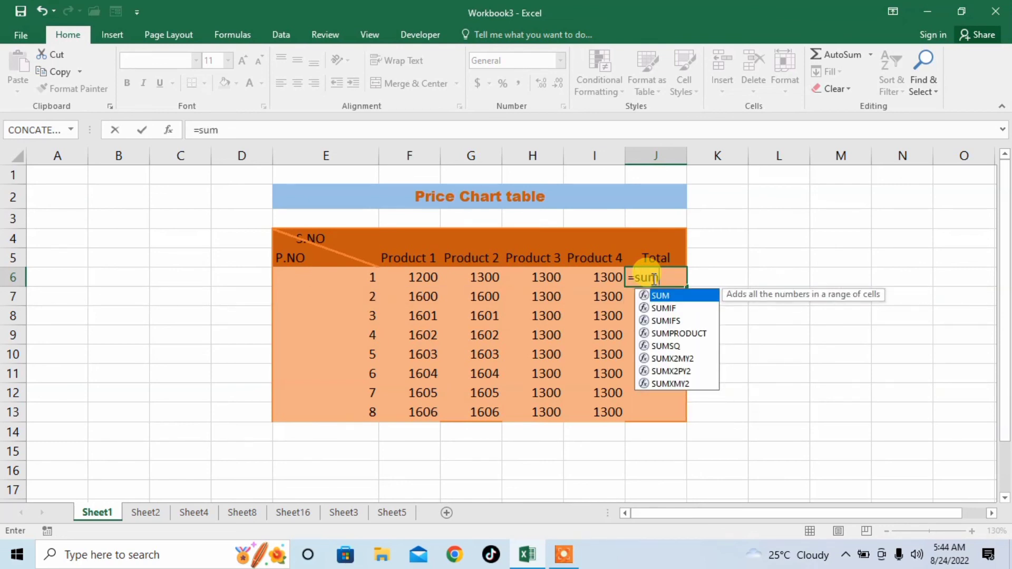
pyautogui.write('(')
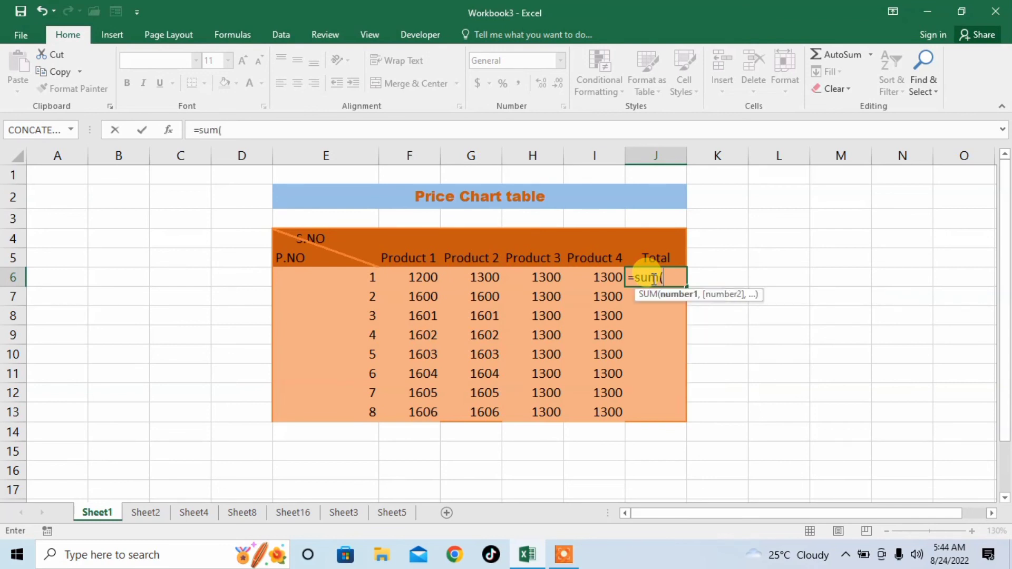
pyautogui.click(423, 276)
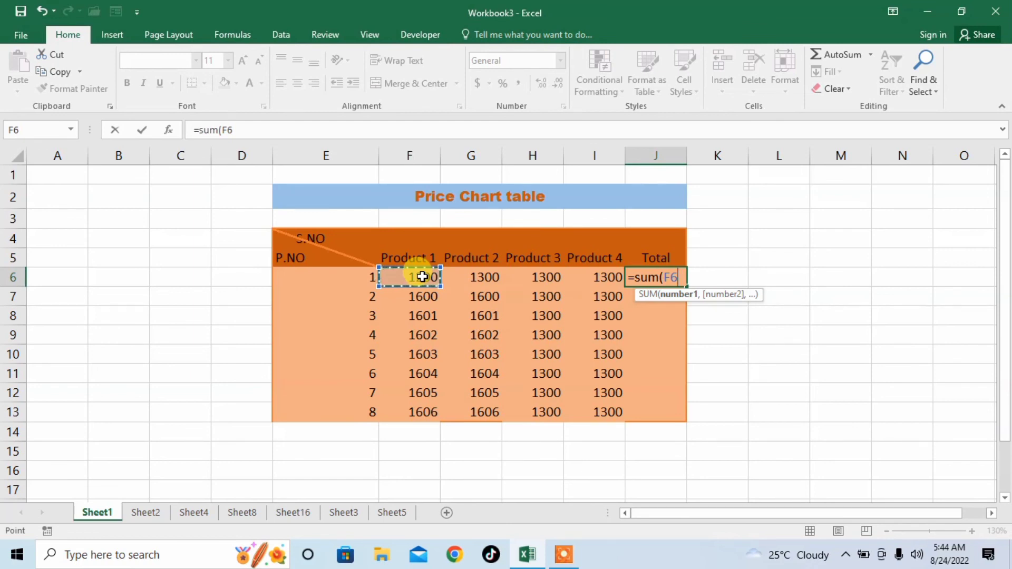
pyautogui.moveTo(426, 273); pyautogui.dragTo(573, 276)
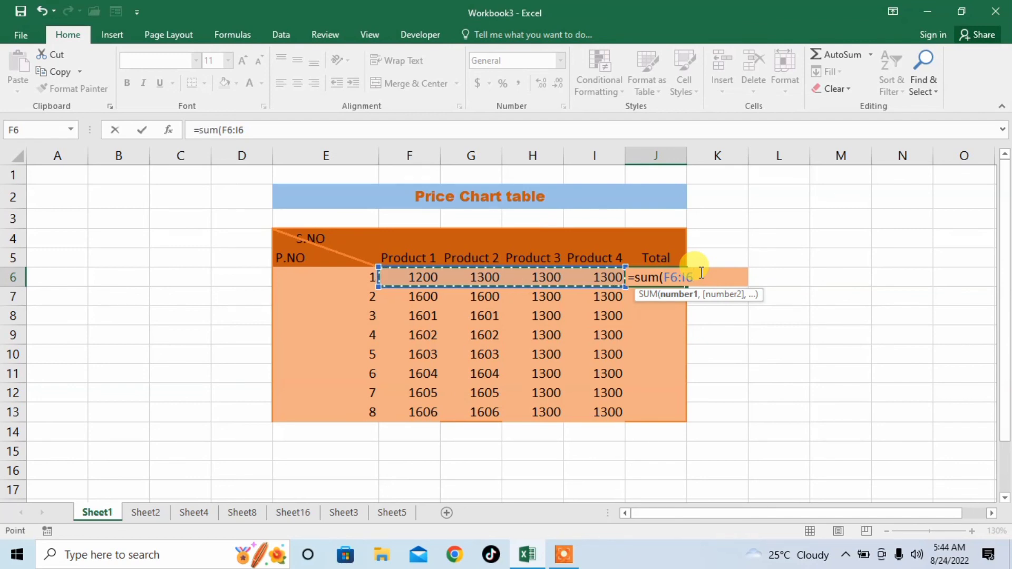
pyautogui.write(')')
pyautogui.press('Return')
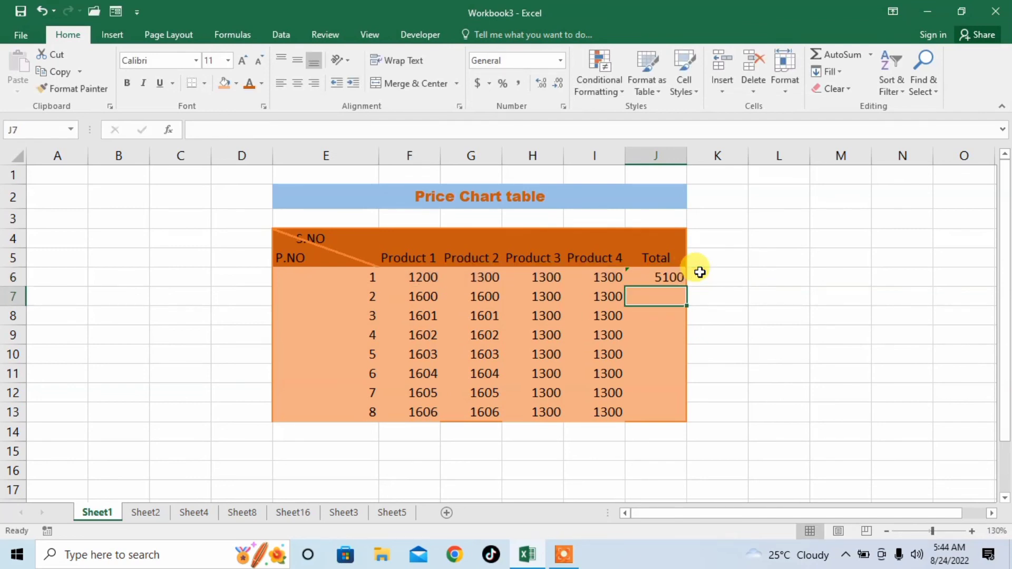
pyautogui.click(664, 277)
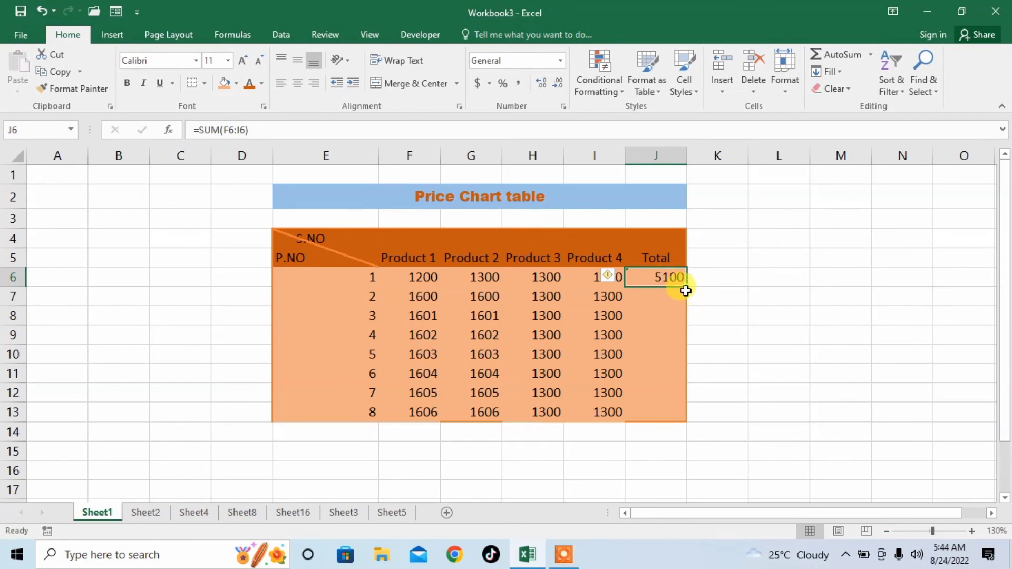
# Step: Copy the J6 SUM formula down through J13, giving totals 5800 to 5812
pyautogui.moveTo(684, 288); pyautogui.dragTo(685, 287)
pyautogui.moveTo(674, 333); pyautogui.dragTo(673, 416)
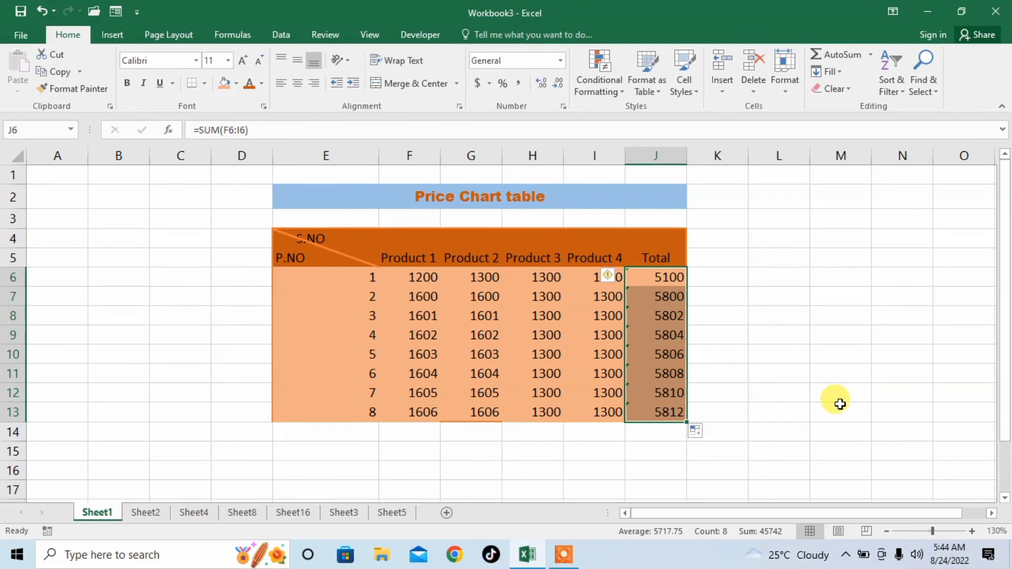
pyautogui.click(806, 394)
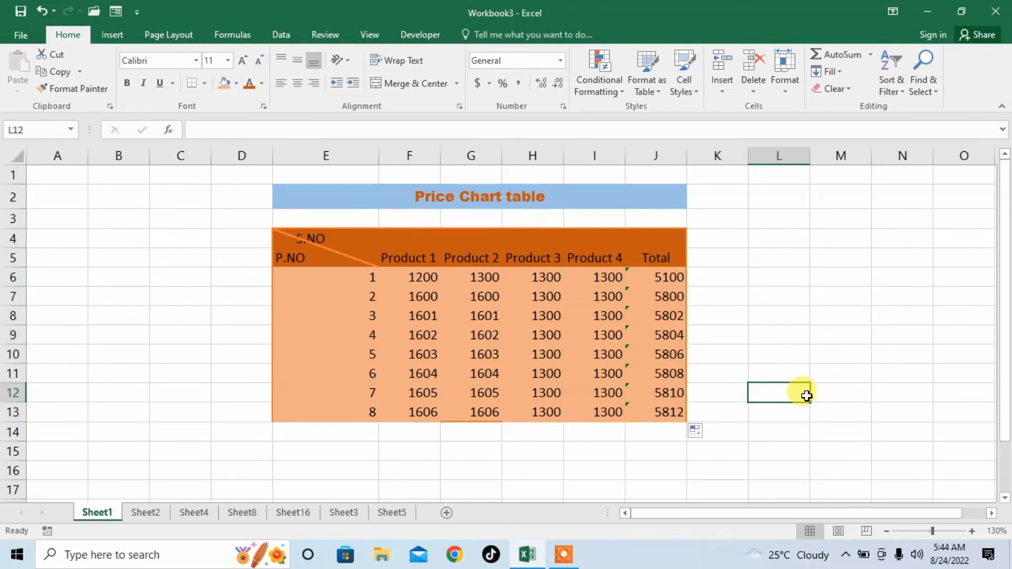